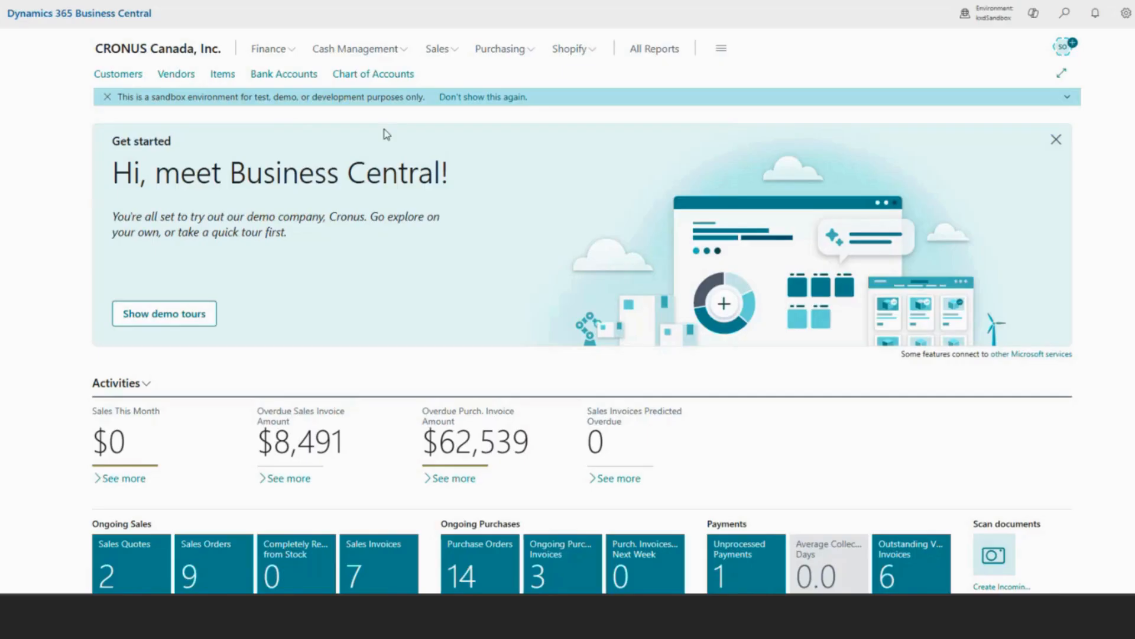
Open the bank account reconciliation for the CHECKING account, statement 26, dated 11/30/2025.
click(389, 54)
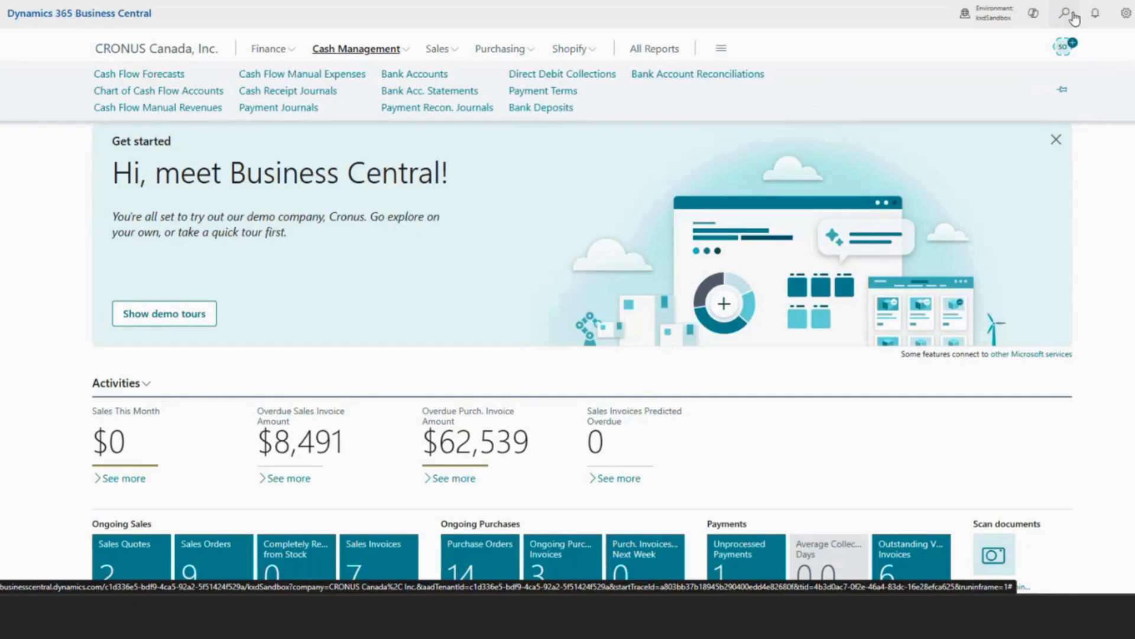
click(703, 79)
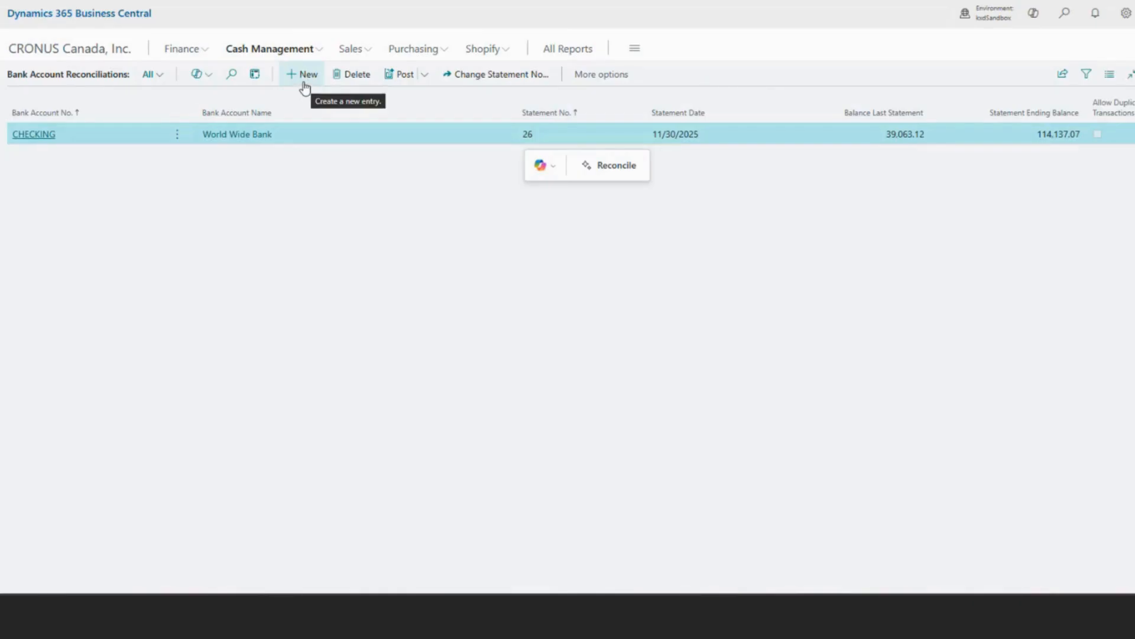
click(35, 135)
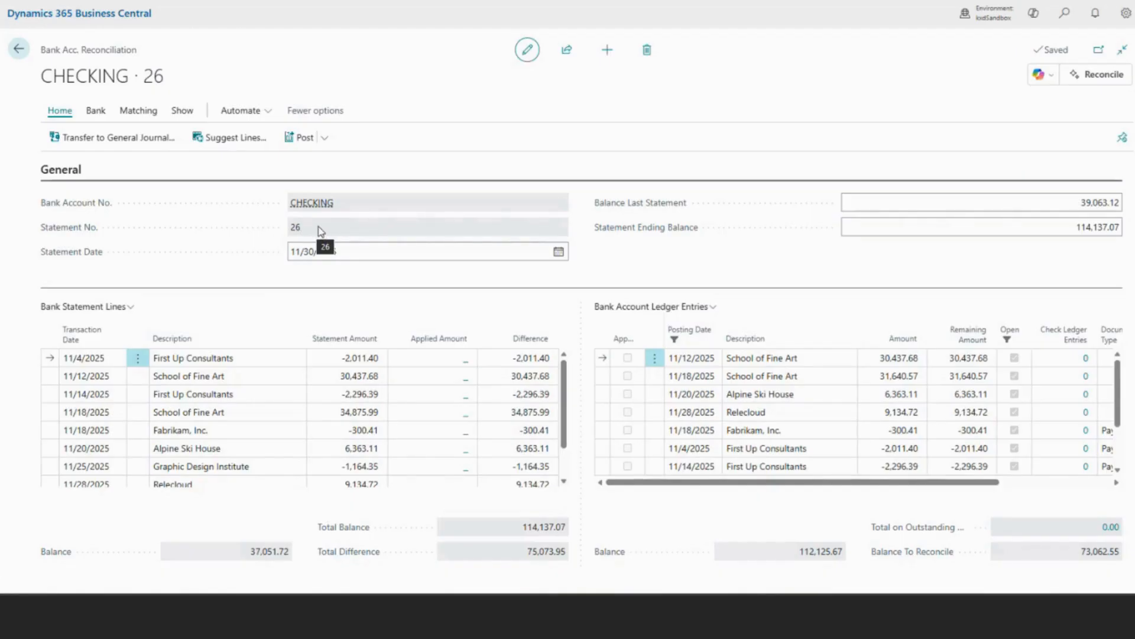
Review the reconciliation's statement date, ending balance and available bank actions, plus the statement lines down to the blank row below Bank Fees.
click(350, 251)
click(985, 223)
click(95, 112)
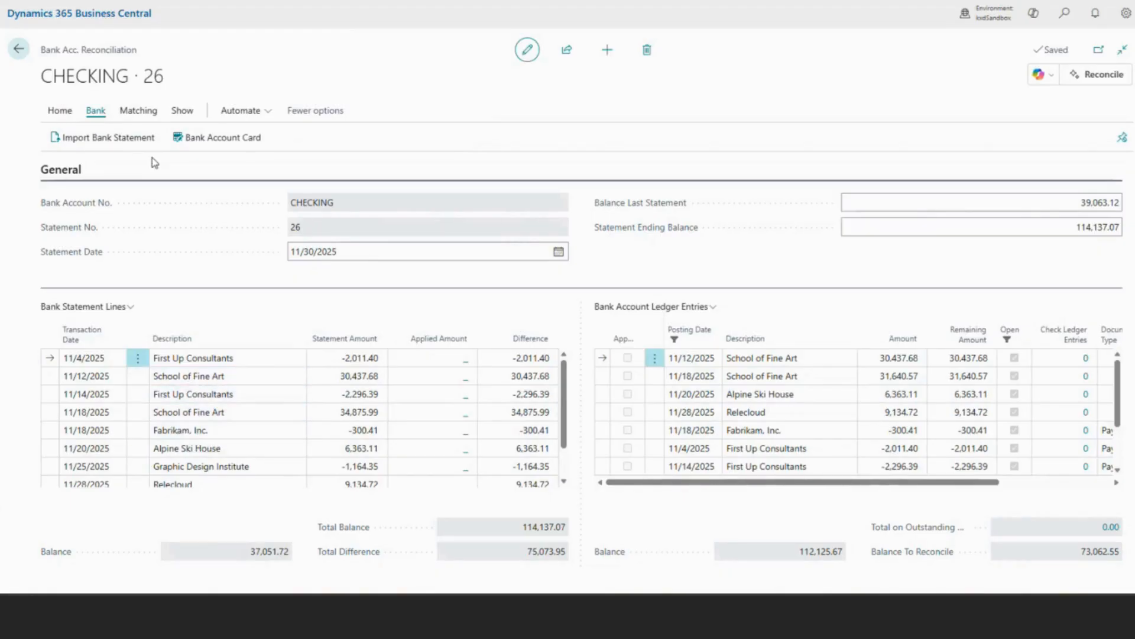
click(59, 111)
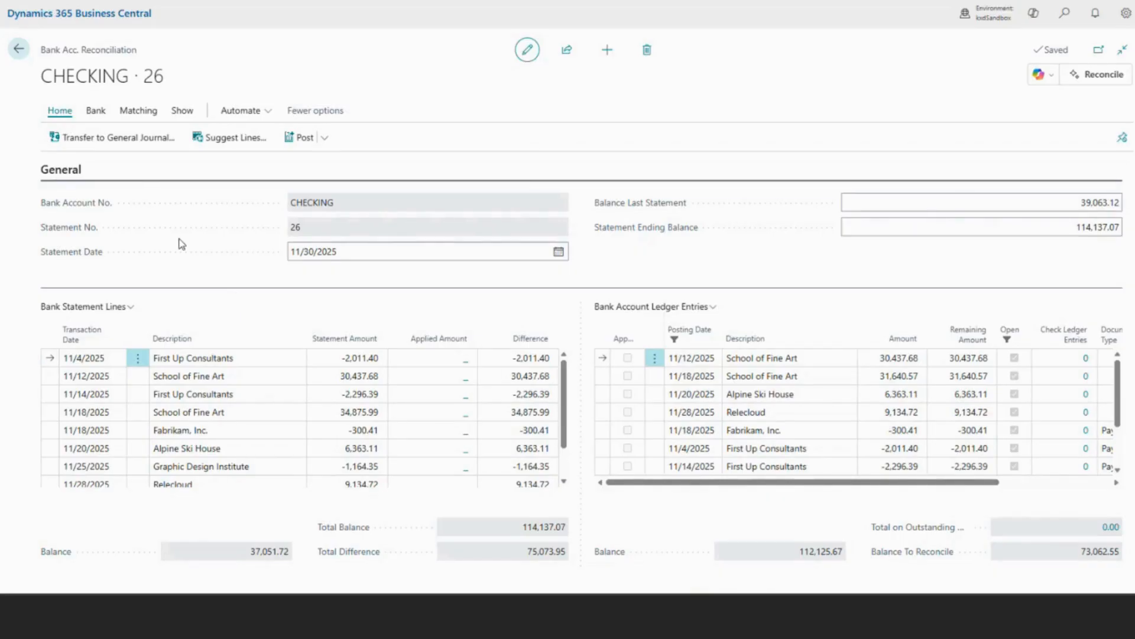
click(189, 431)
scroll(192, 441, down, 2)
click(98, 480)
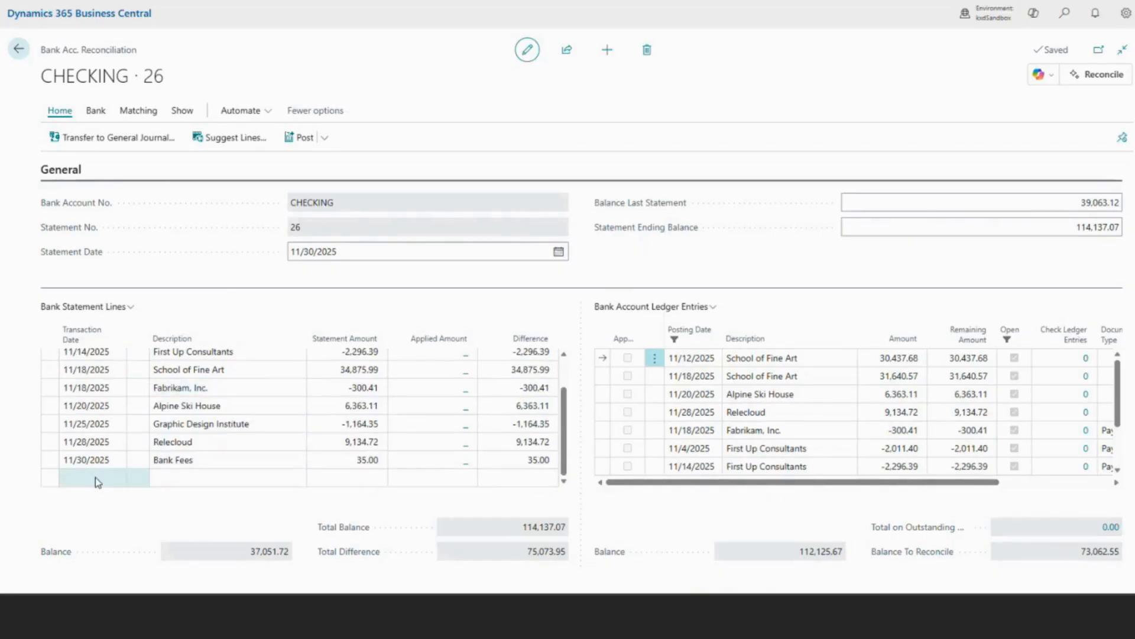
click(95, 480)
click(116, 478)
click(172, 479)
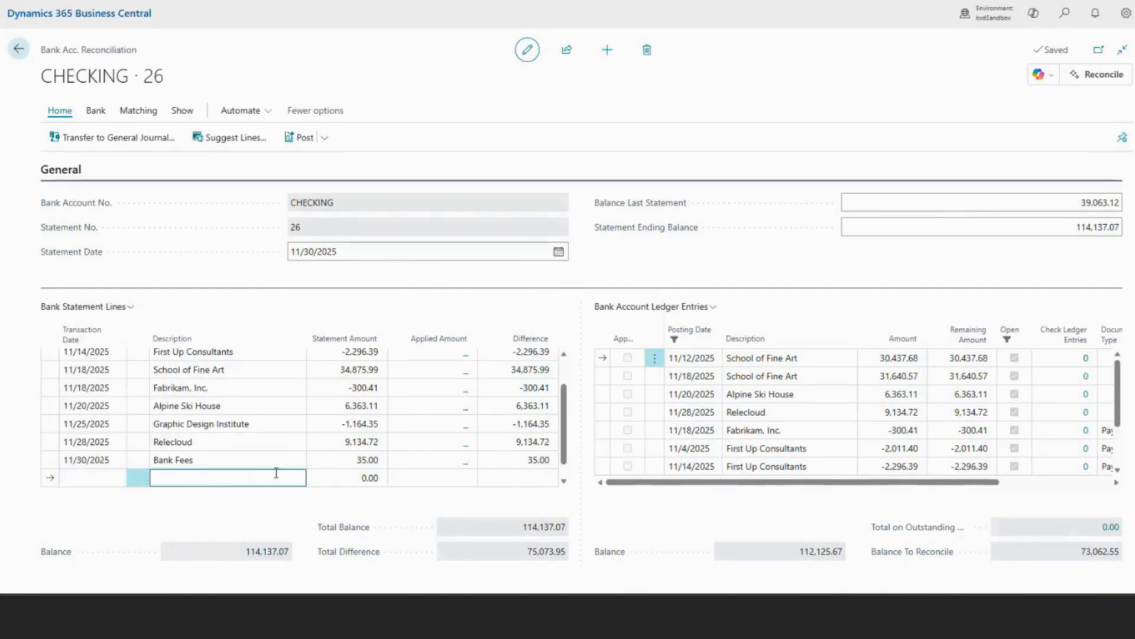
scroll(282, 469, up, 2)
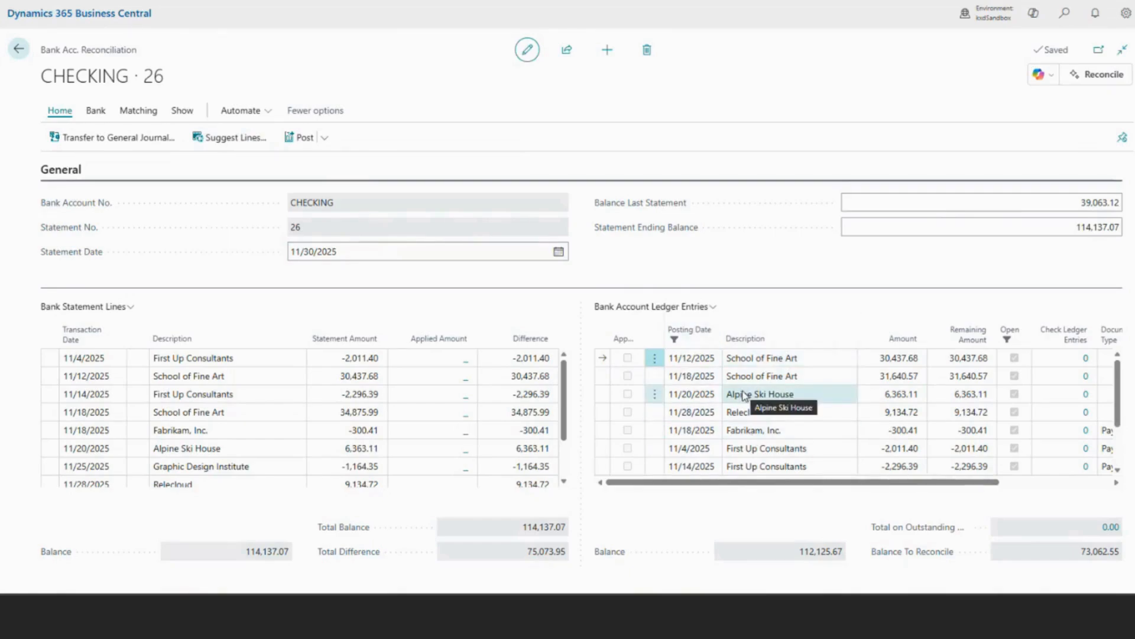
click(246, 143)
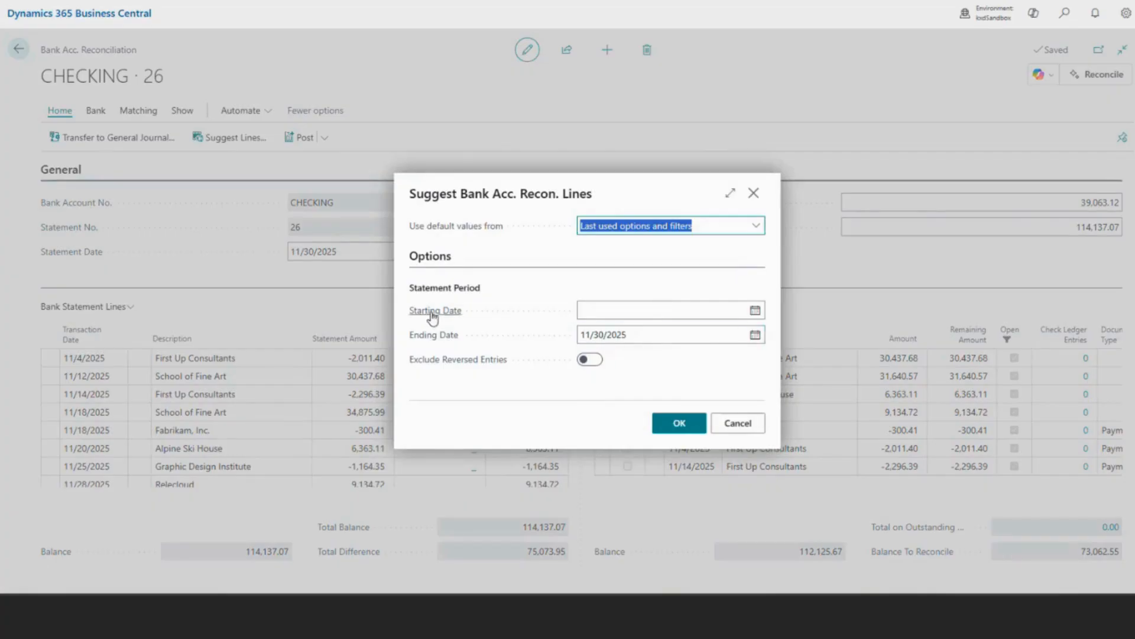
click(743, 425)
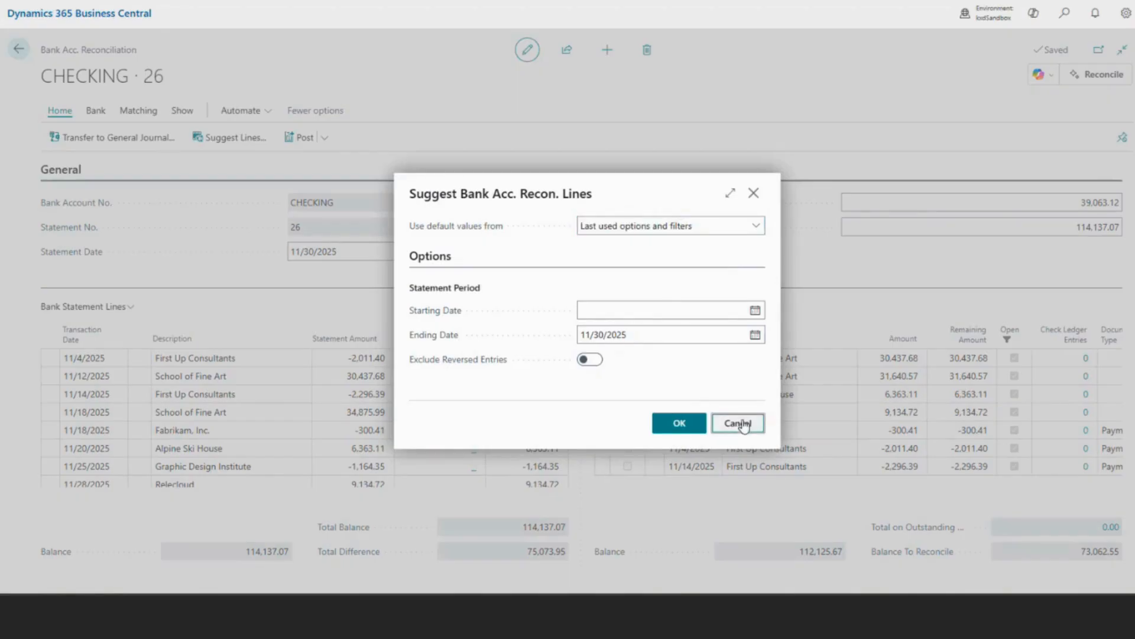
click(739, 423)
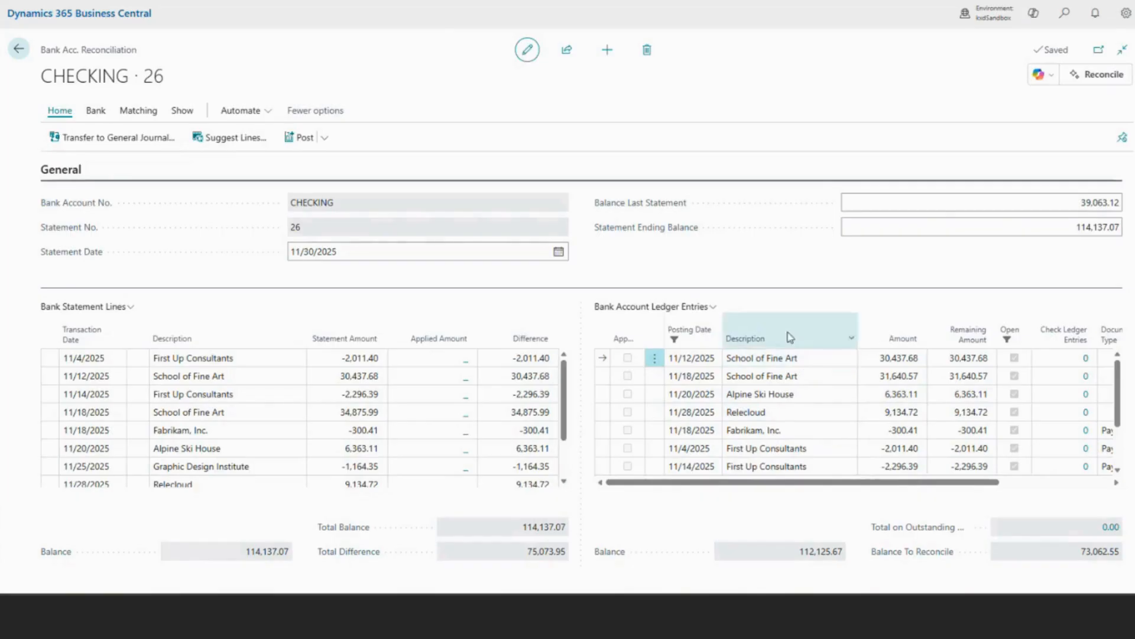
click(135, 112)
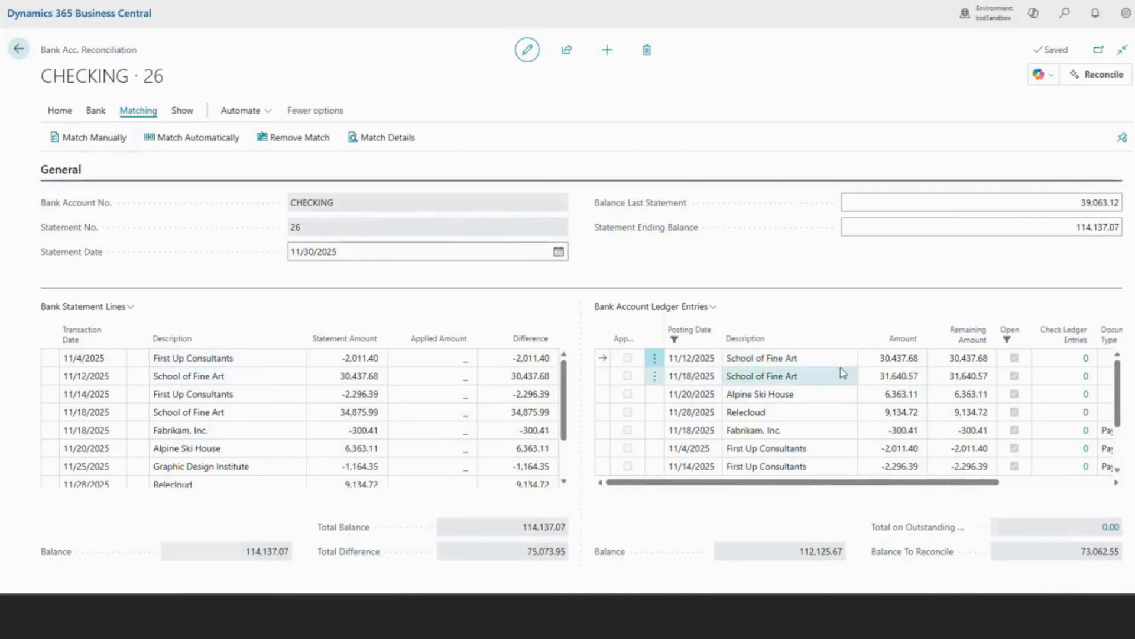
click(199, 377)
click(74, 142)
click(288, 139)
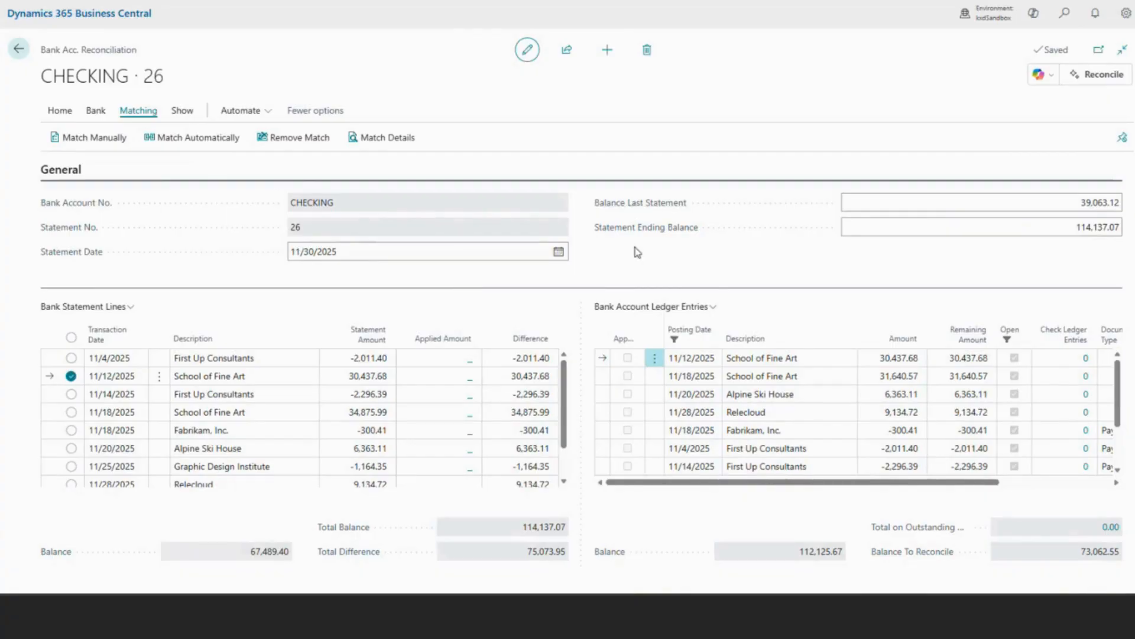
Reconcile the statement with Copilot and keep its proposals after checking the ledger entries behind the 11/18/2025 School of Fine Art match.
click(1097, 77)
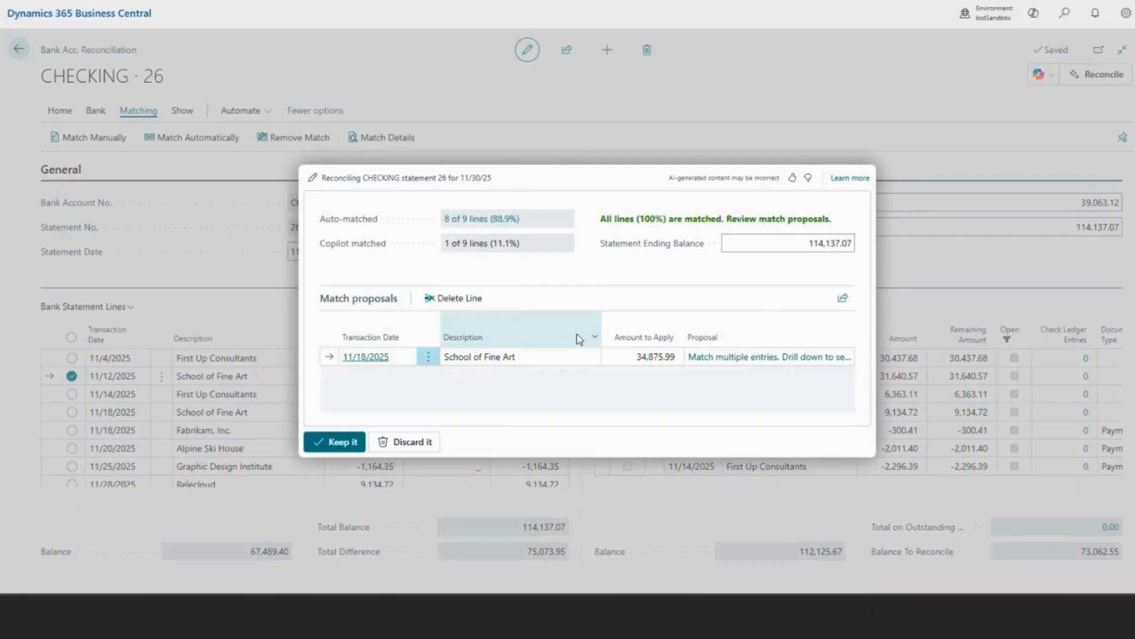
mouse_move(361, 223)
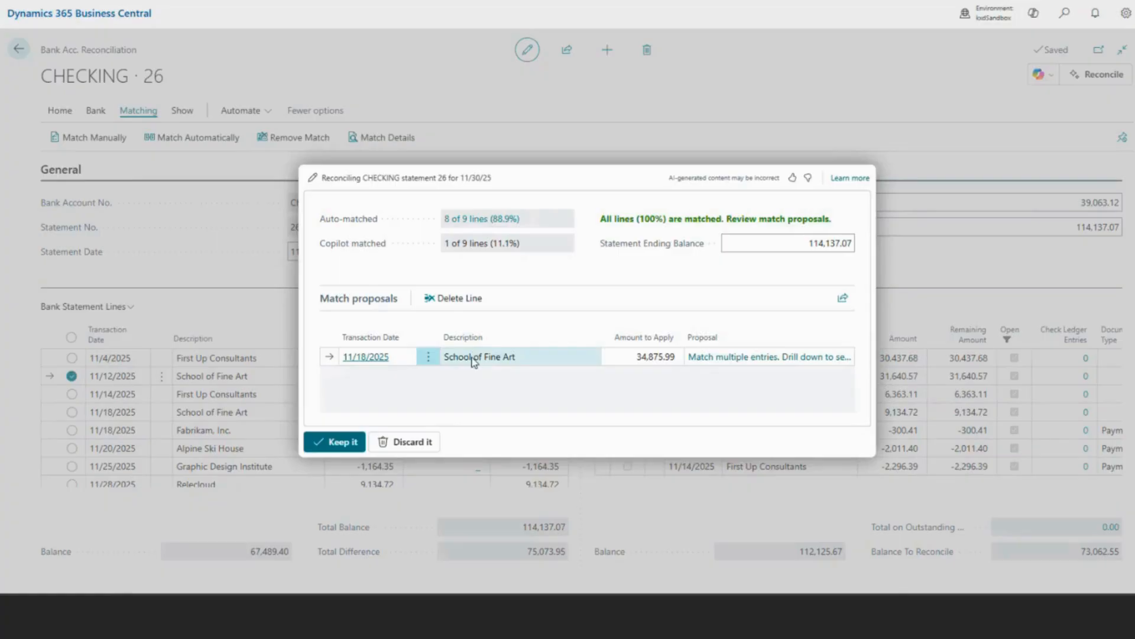
click(728, 358)
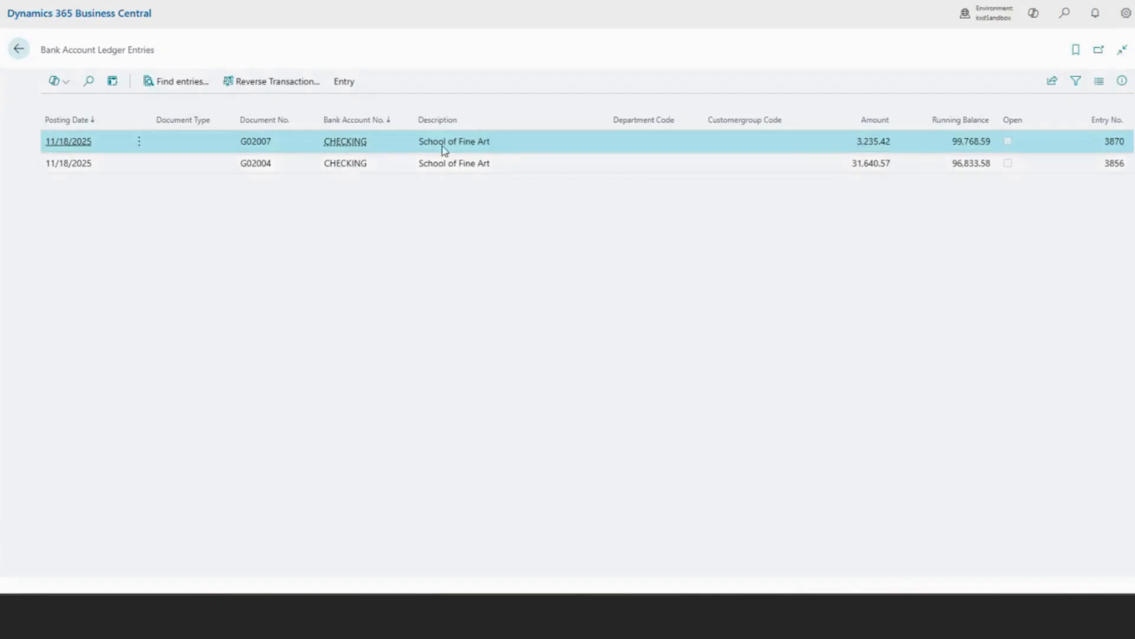
click(880, 159)
click(881, 148)
click(18, 50)
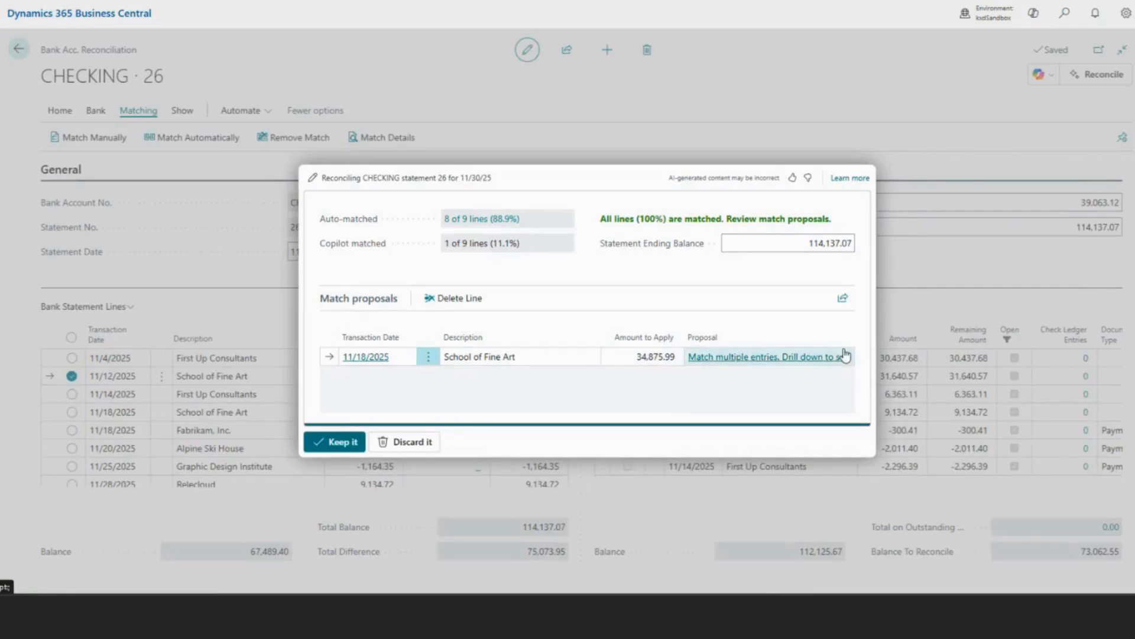
click(336, 443)
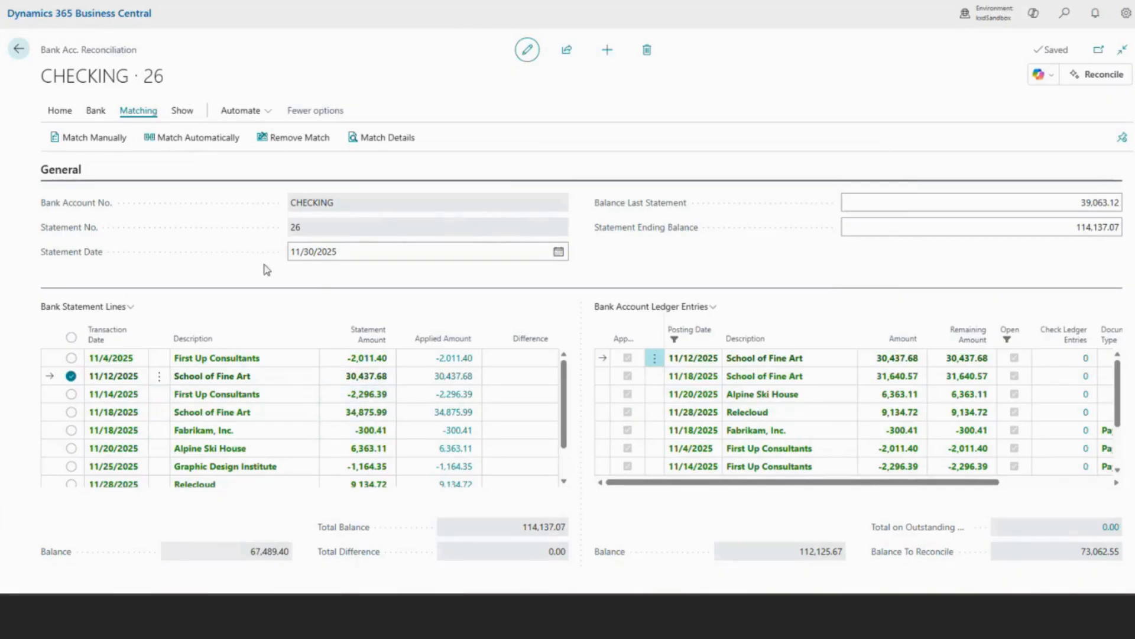
Remove the match from the 11/30/2025 Bank Fees statement line.
scroll(263, 402, down, 1)
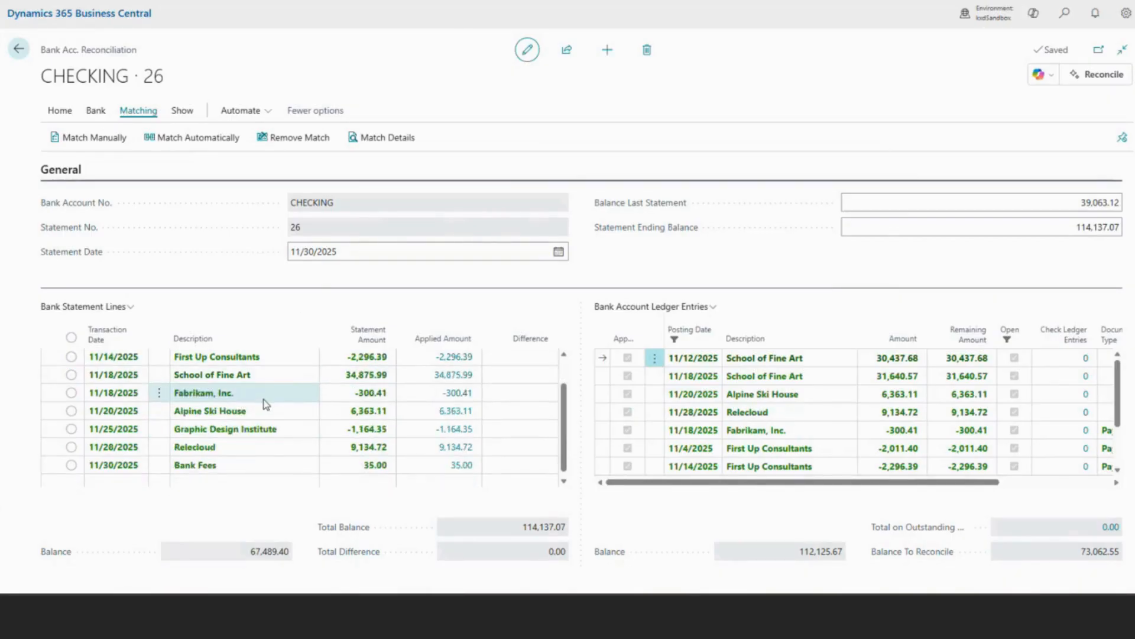
click(232, 460)
click(286, 139)
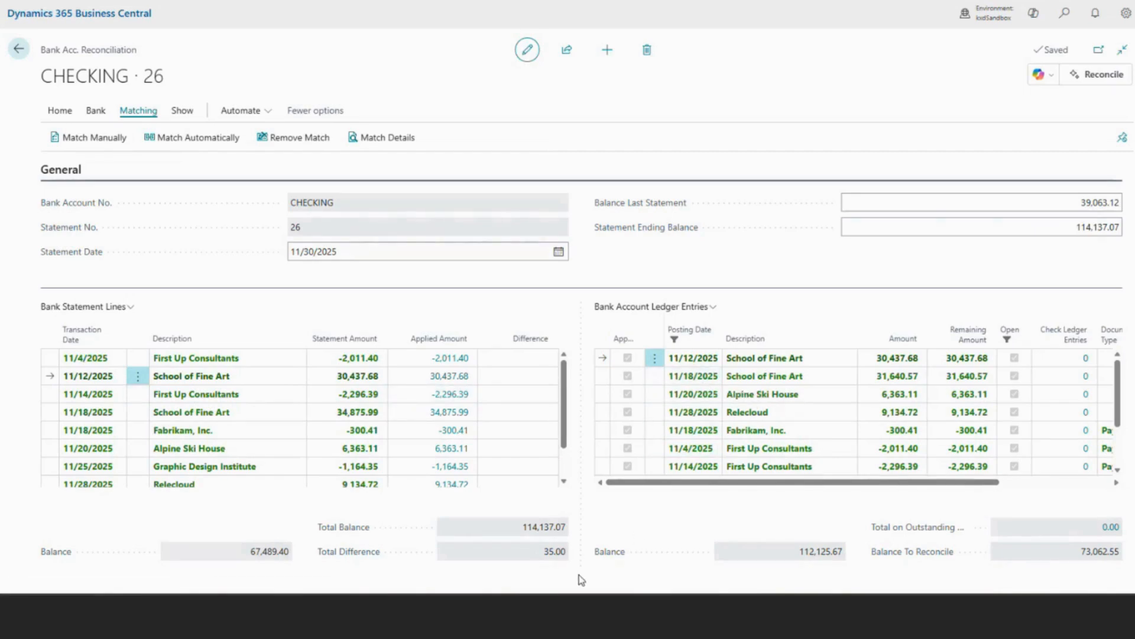
Show only the nonmatched statement lines and ledger entries, and select the Bank Fees statement line.
click(188, 112)
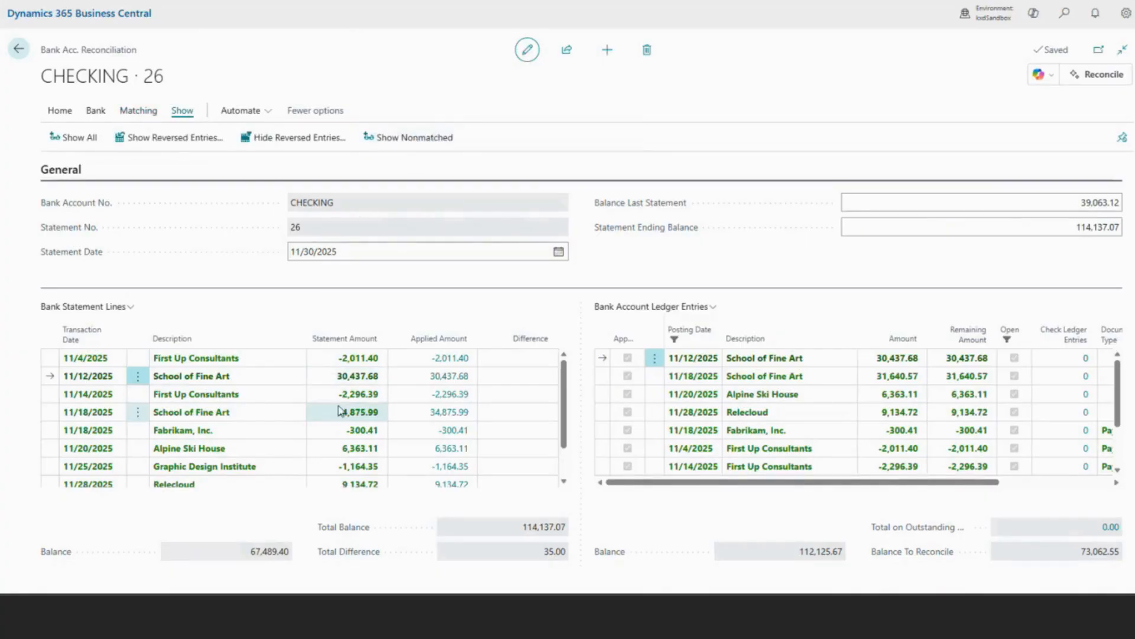
click(397, 139)
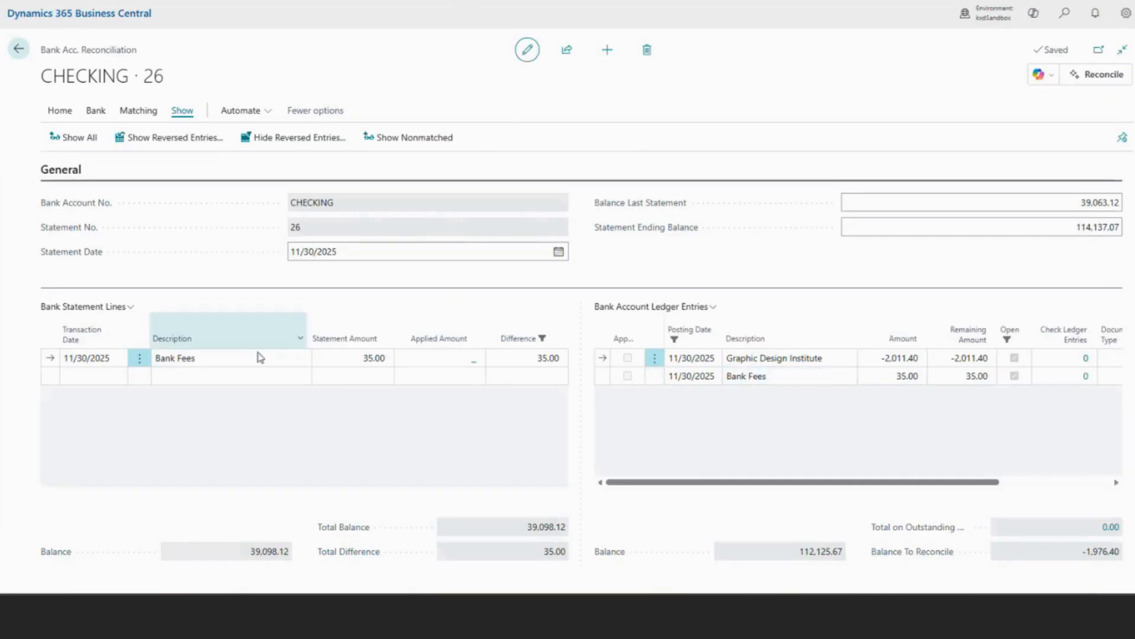
click(235, 354)
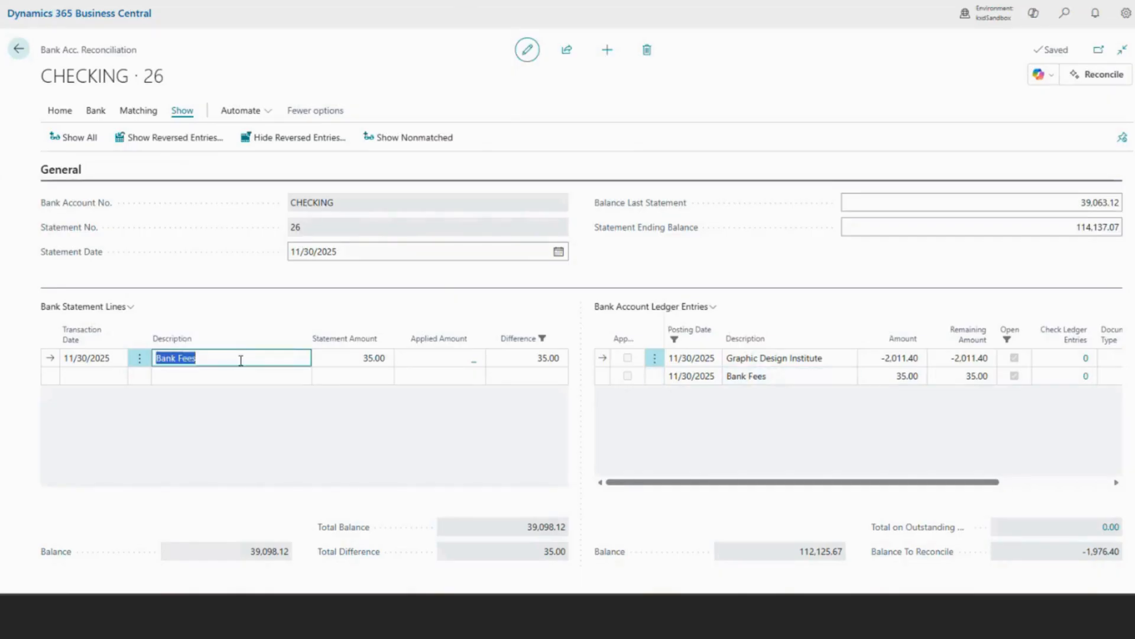
click(96, 112)
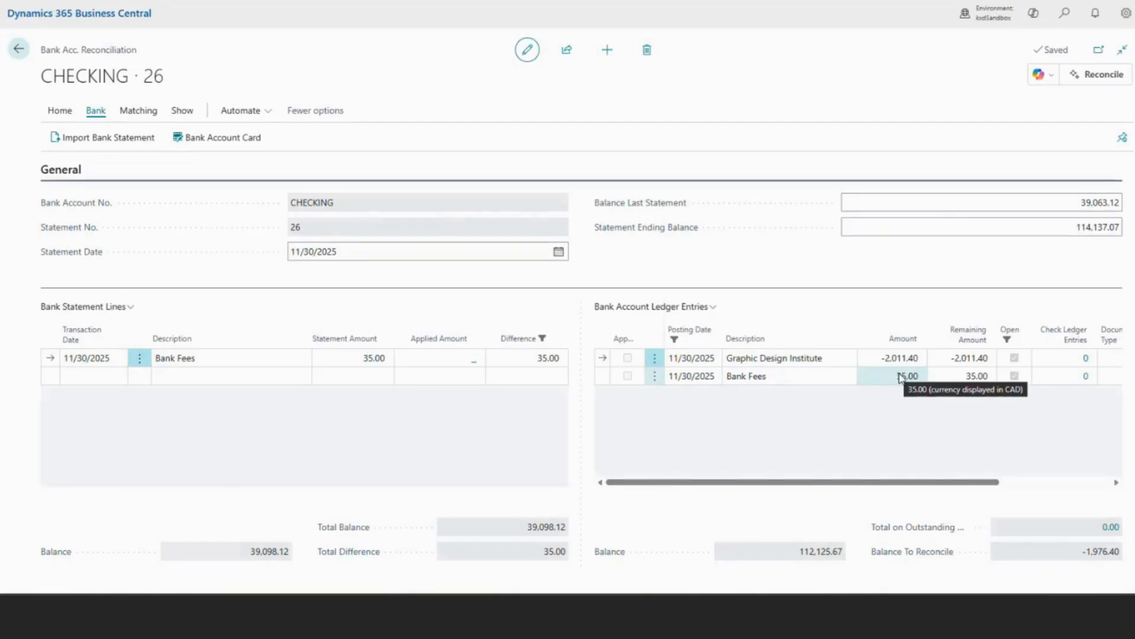
click(60, 111)
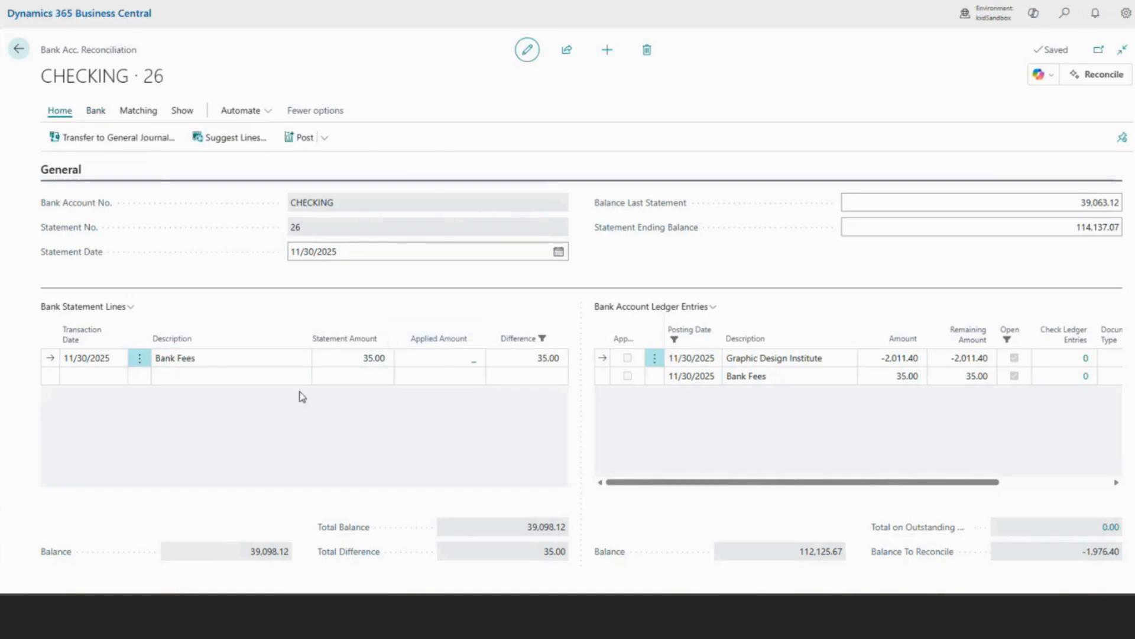
click(236, 358)
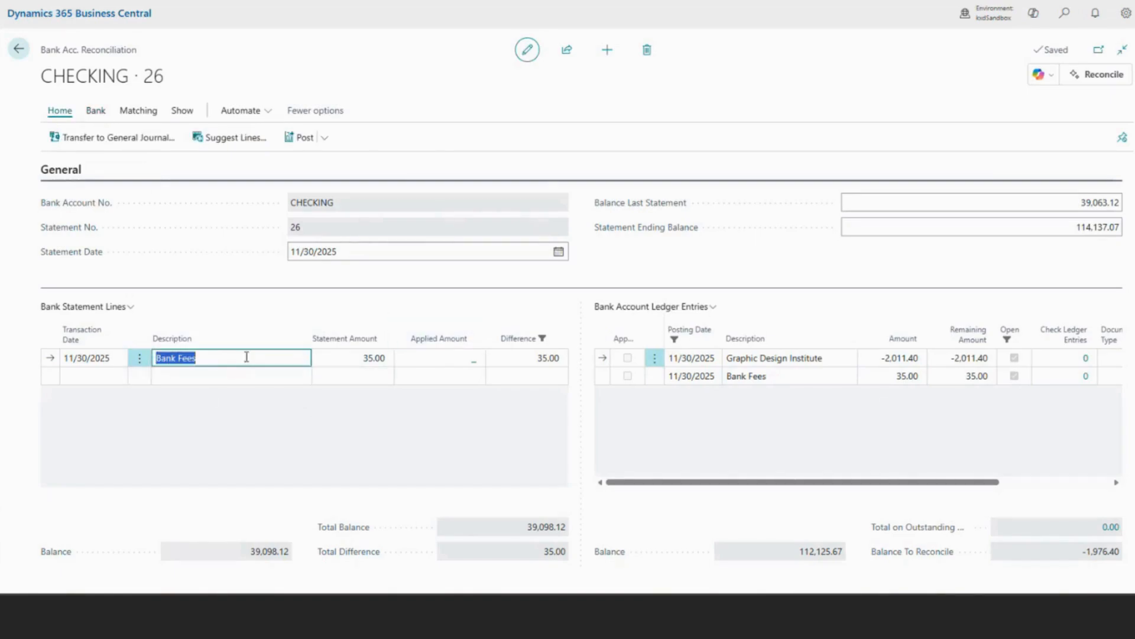
click(247, 357)
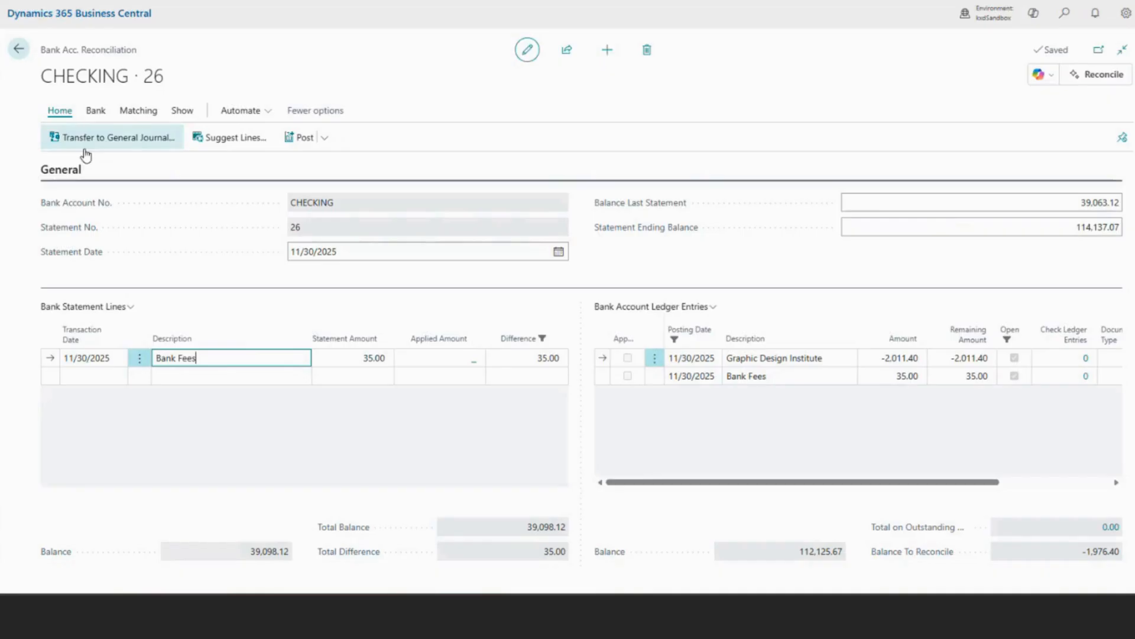
click(107, 139)
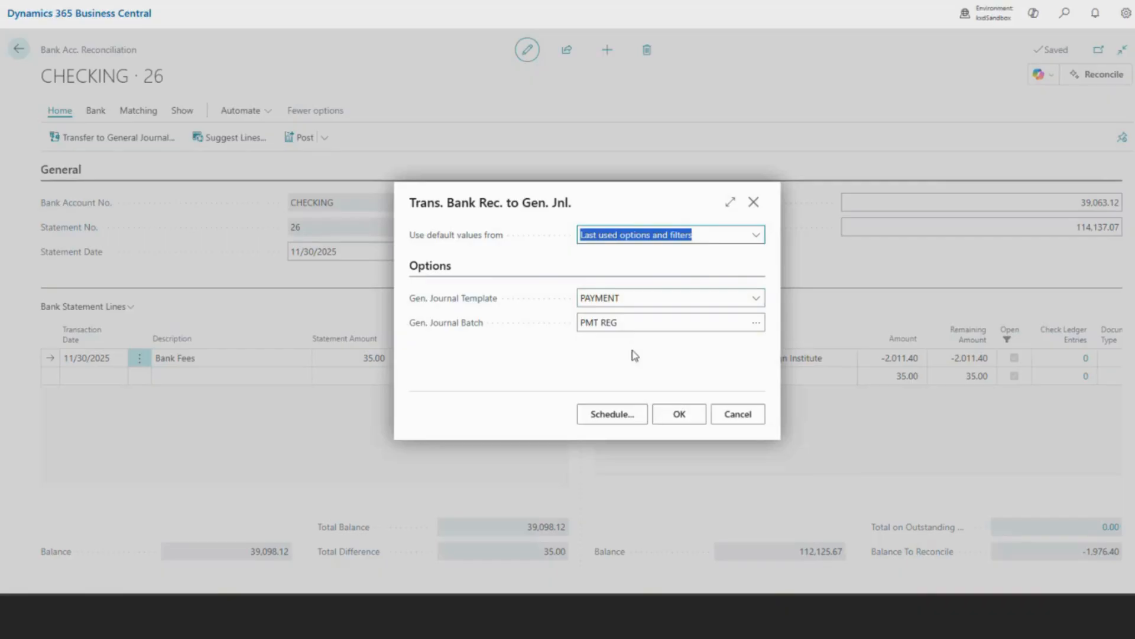
click(738, 414)
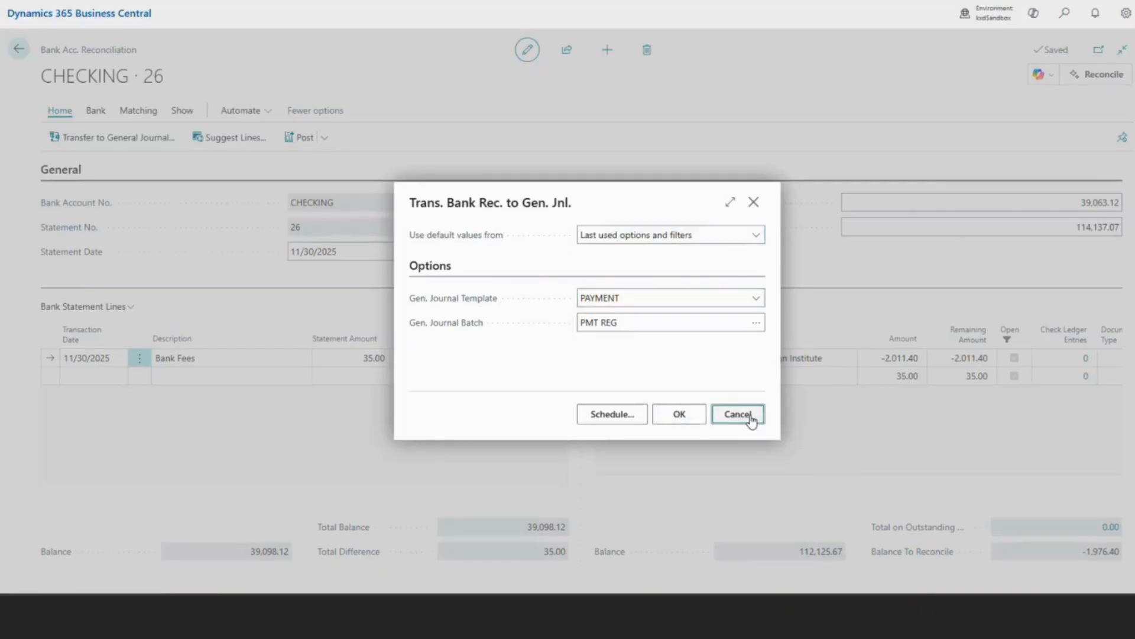
Manually match the Bank Fees statement line to the 11/30/2025 Bank Fees ledger entry, and show all lines and entries again.
click(549, 360)
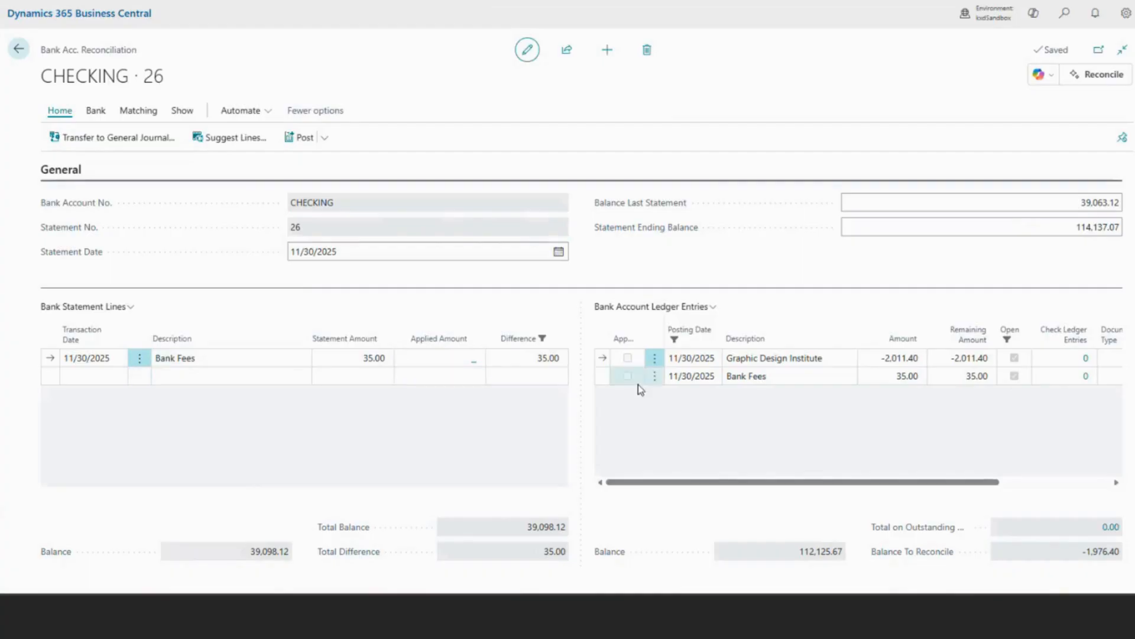
click(773, 378)
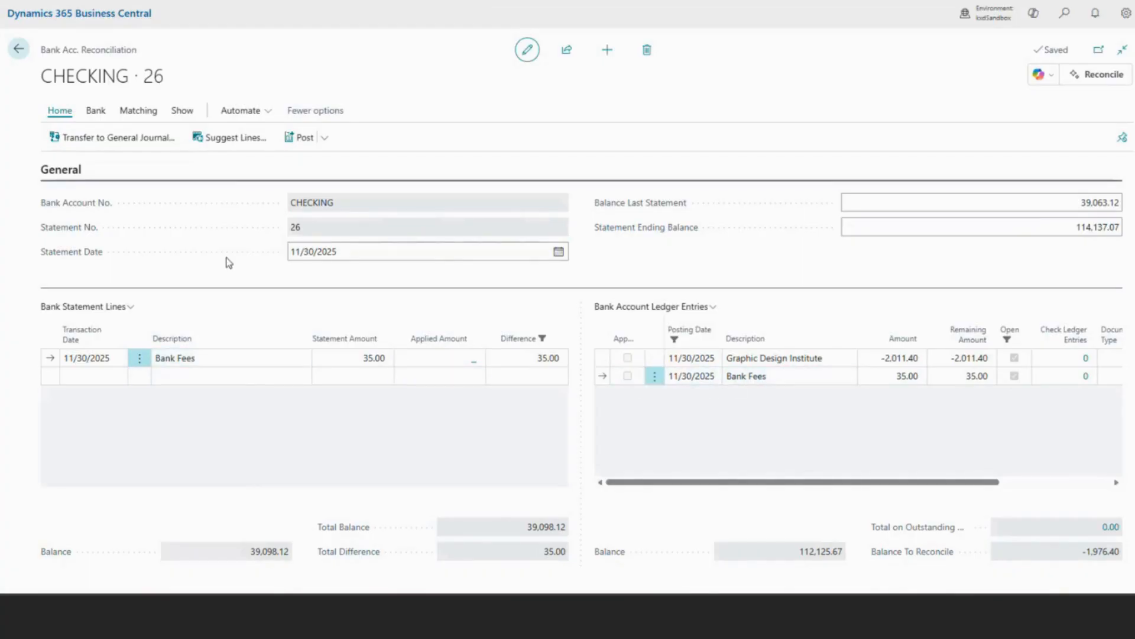
click(142, 108)
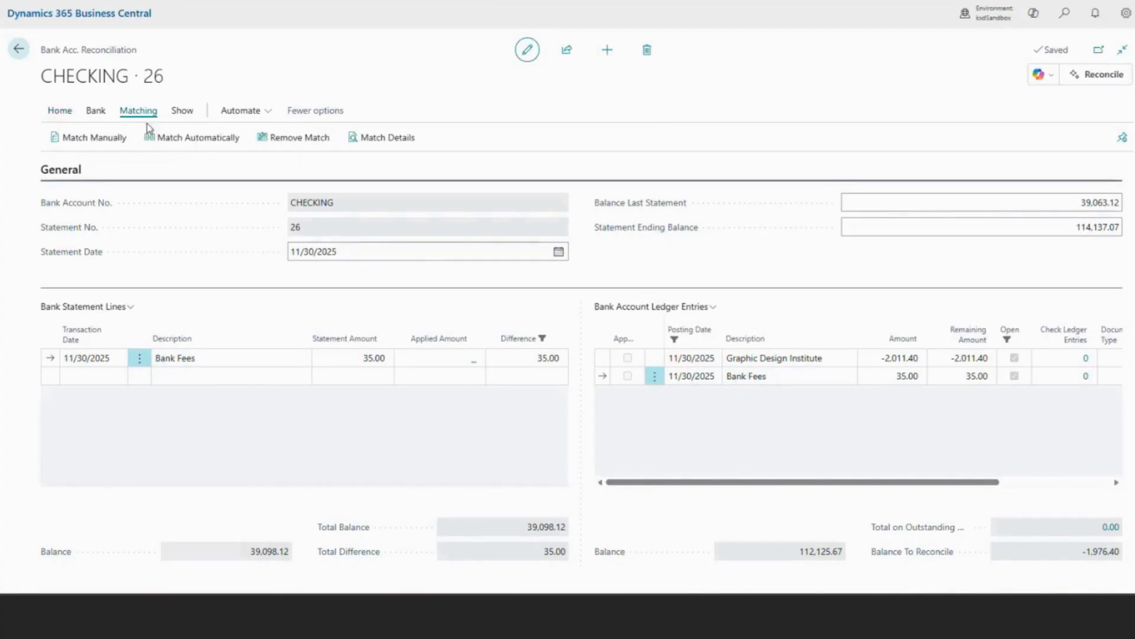
click(84, 141)
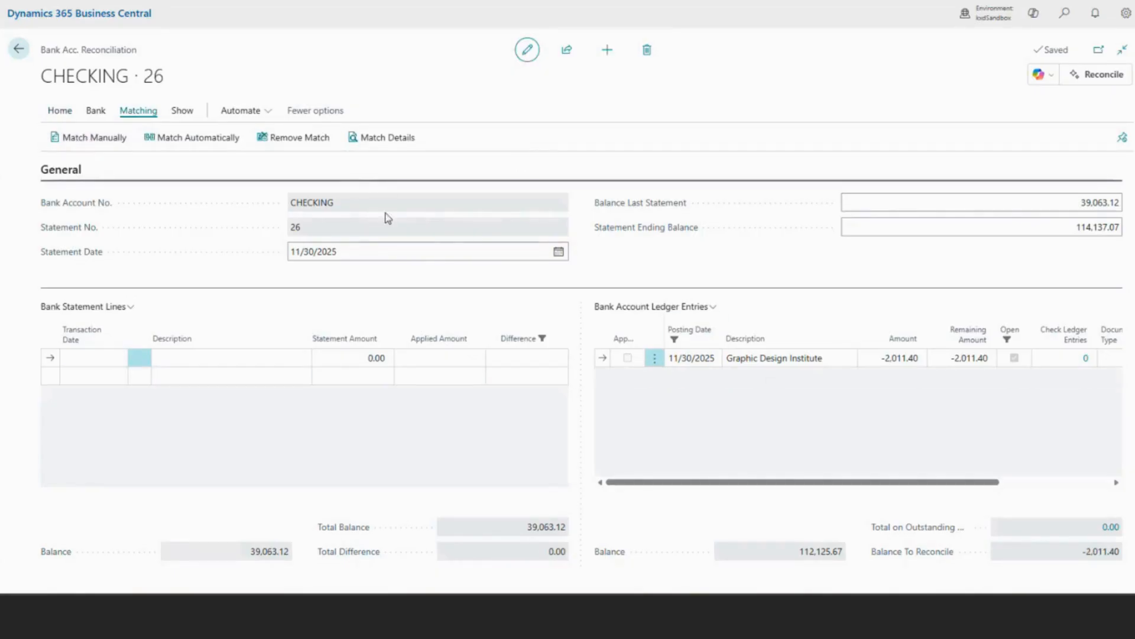
click(184, 111)
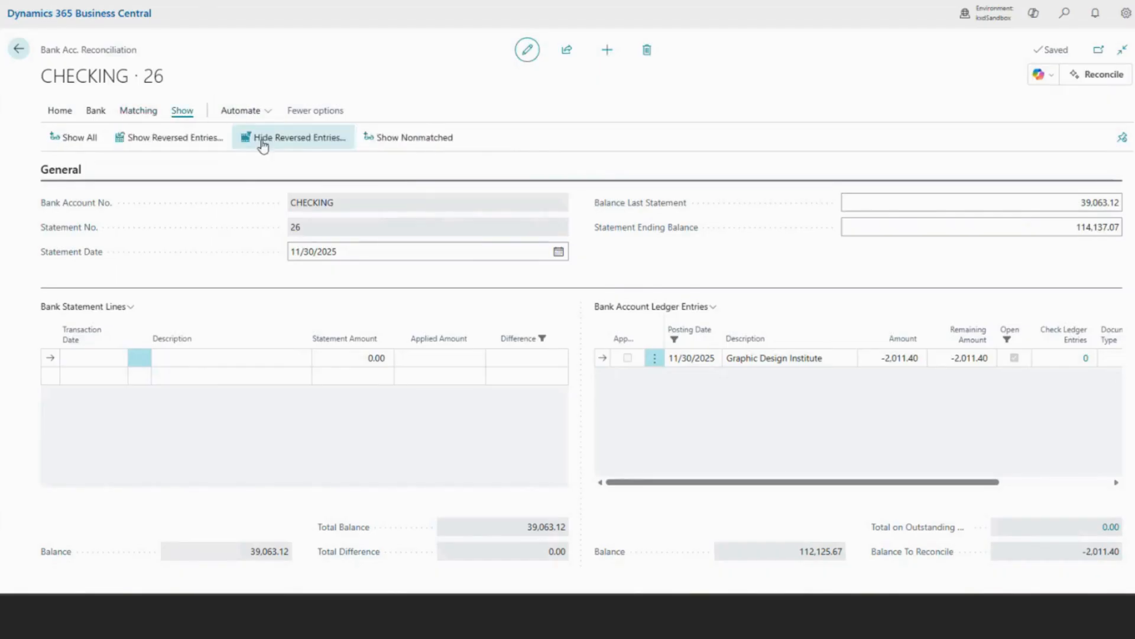
click(73, 139)
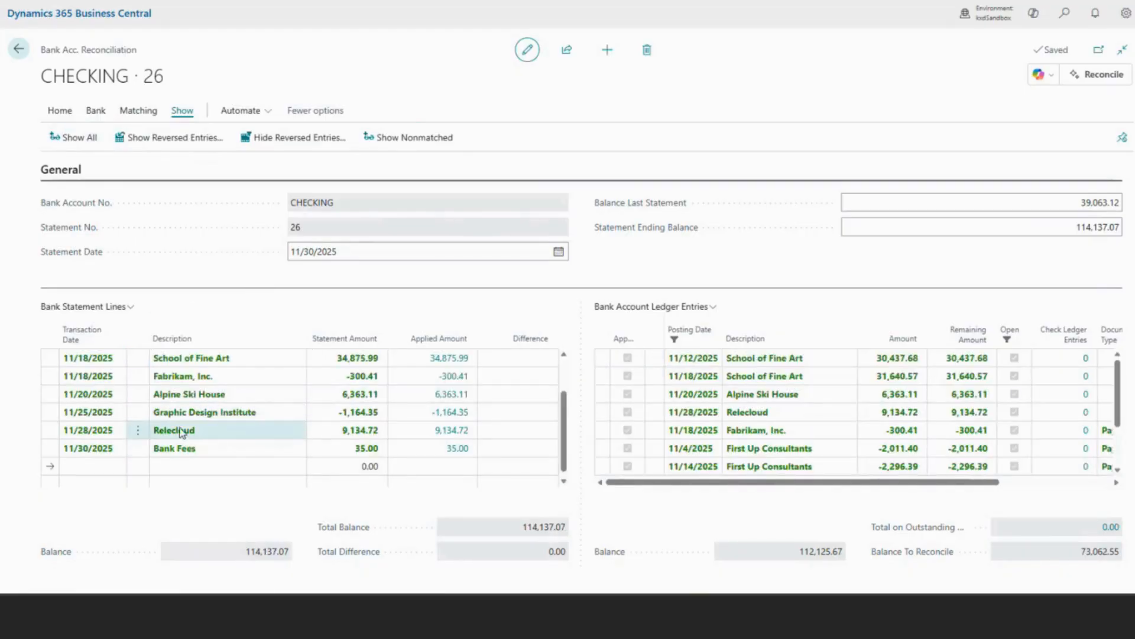
Review the total difference, applied amounts and running balance across the statement lines, including Relecloud, Fabrikam, Inc. and Bank Fees.
click(60, 112)
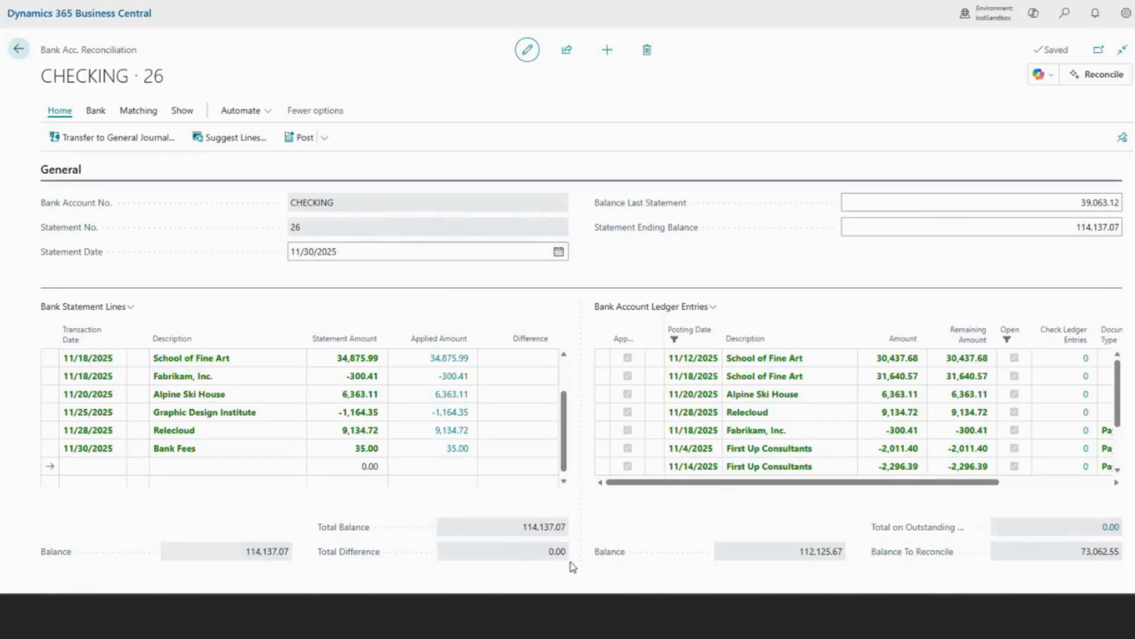
mouse_move(547, 556)
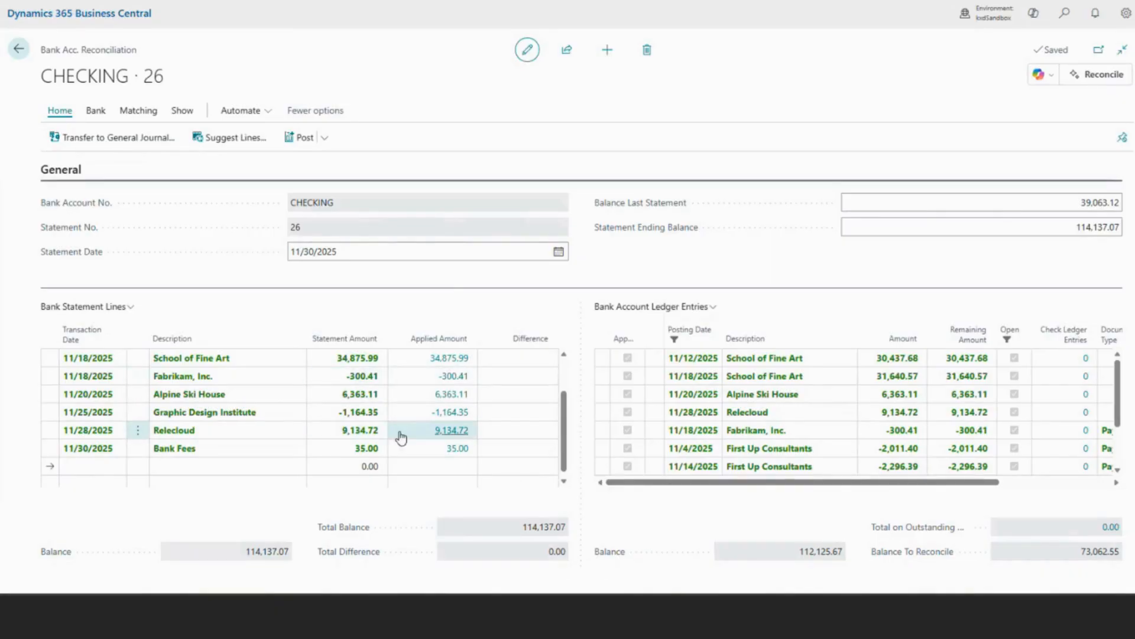
scroll(526, 432, up, 3)
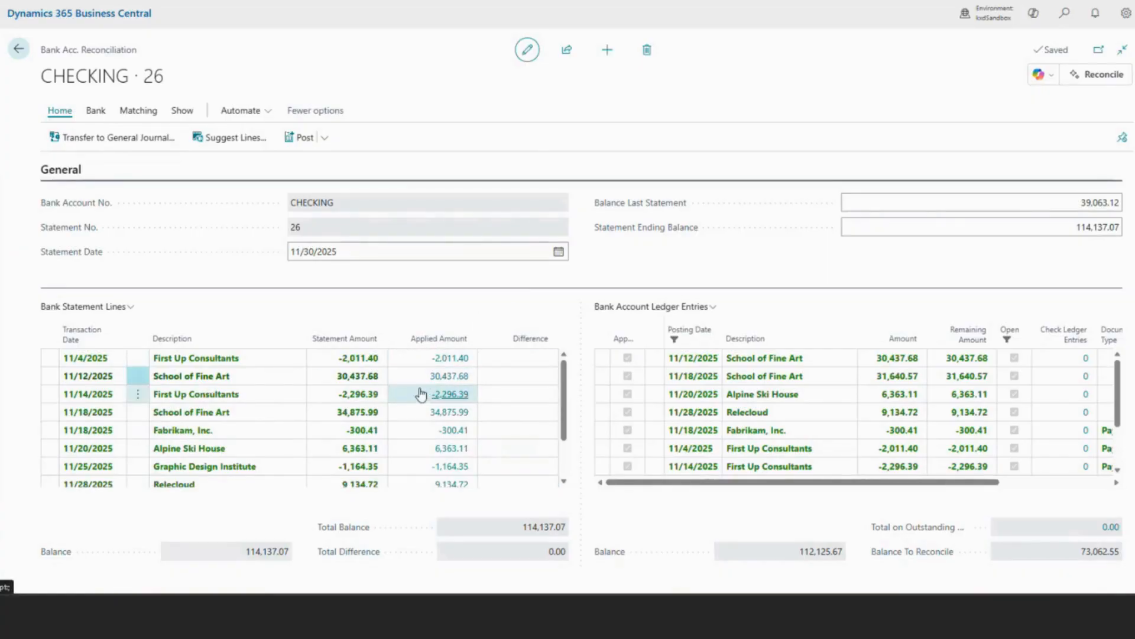
scroll(542, 368, down, 3)
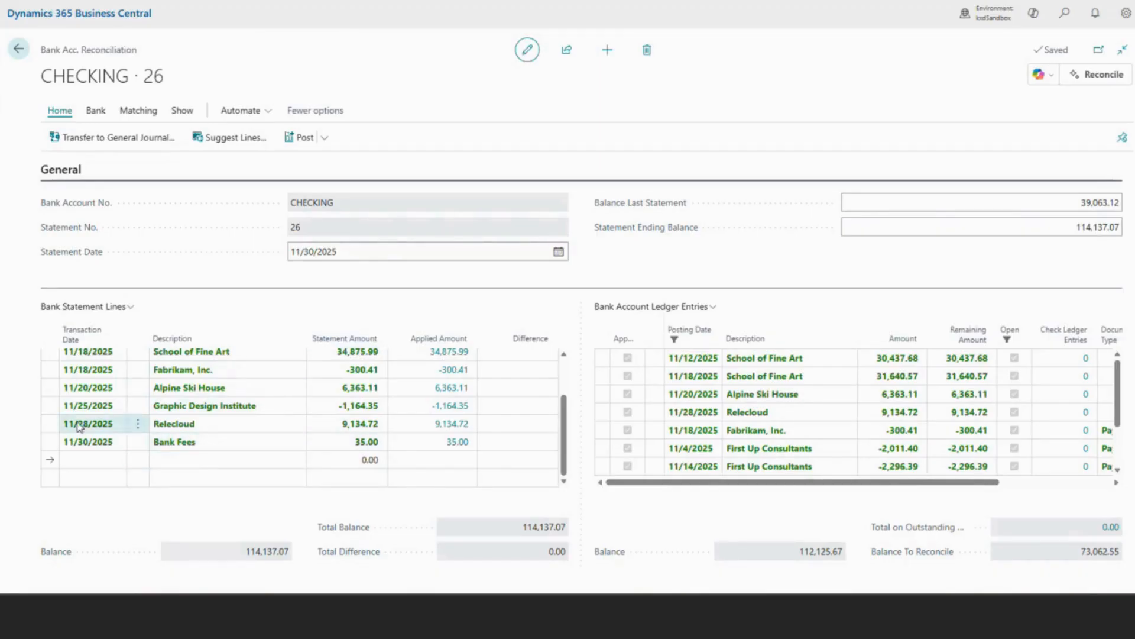
click(54, 424)
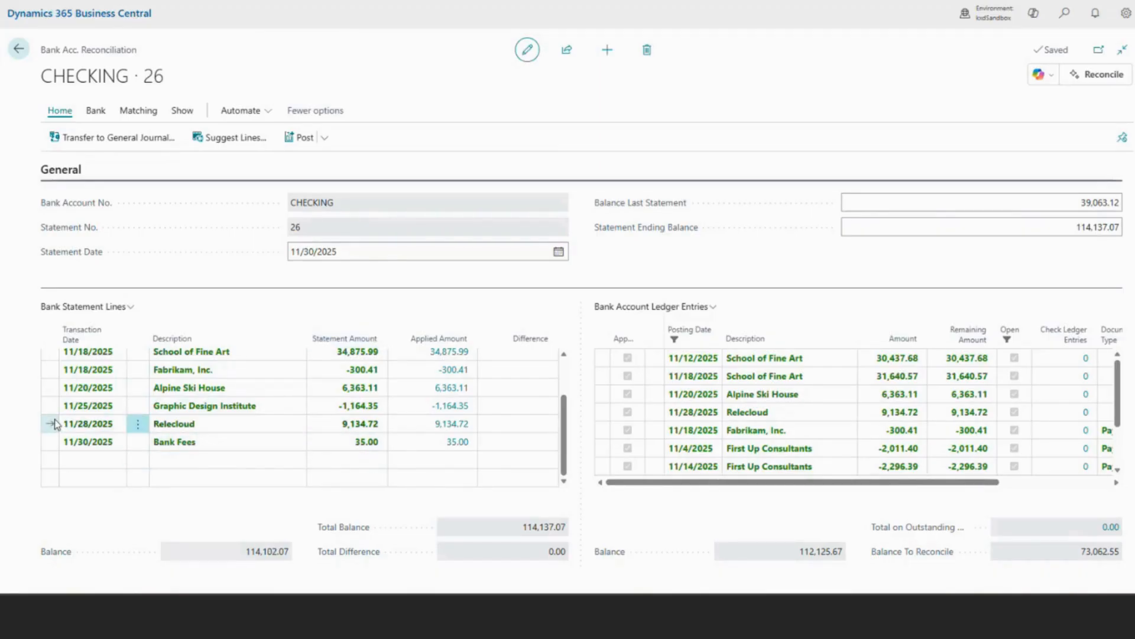
click(54, 387)
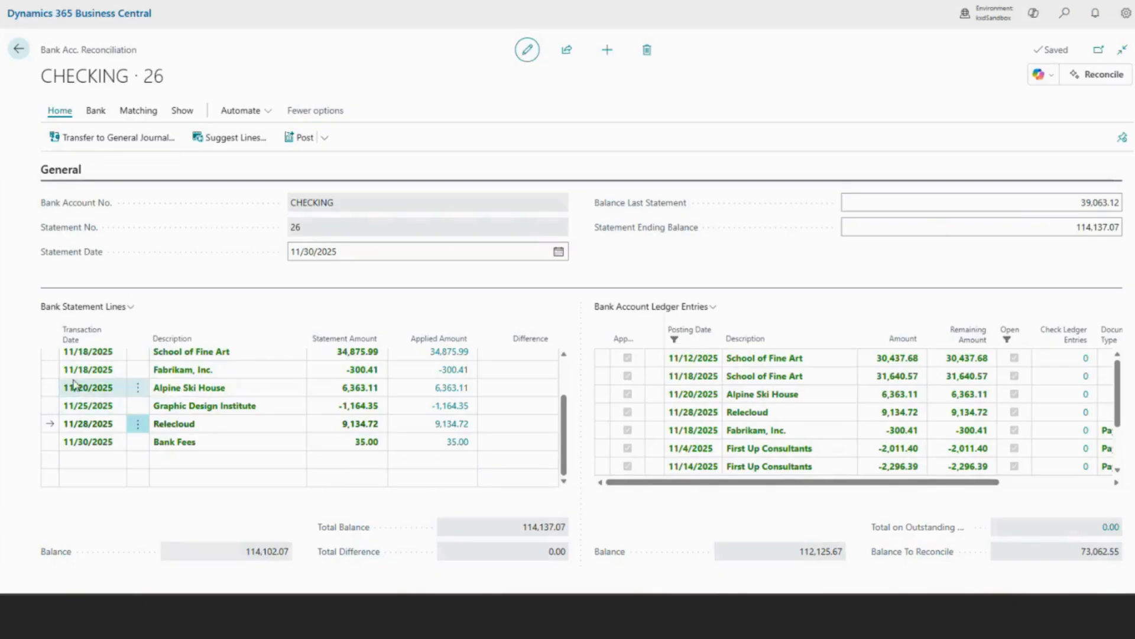
click(53, 371)
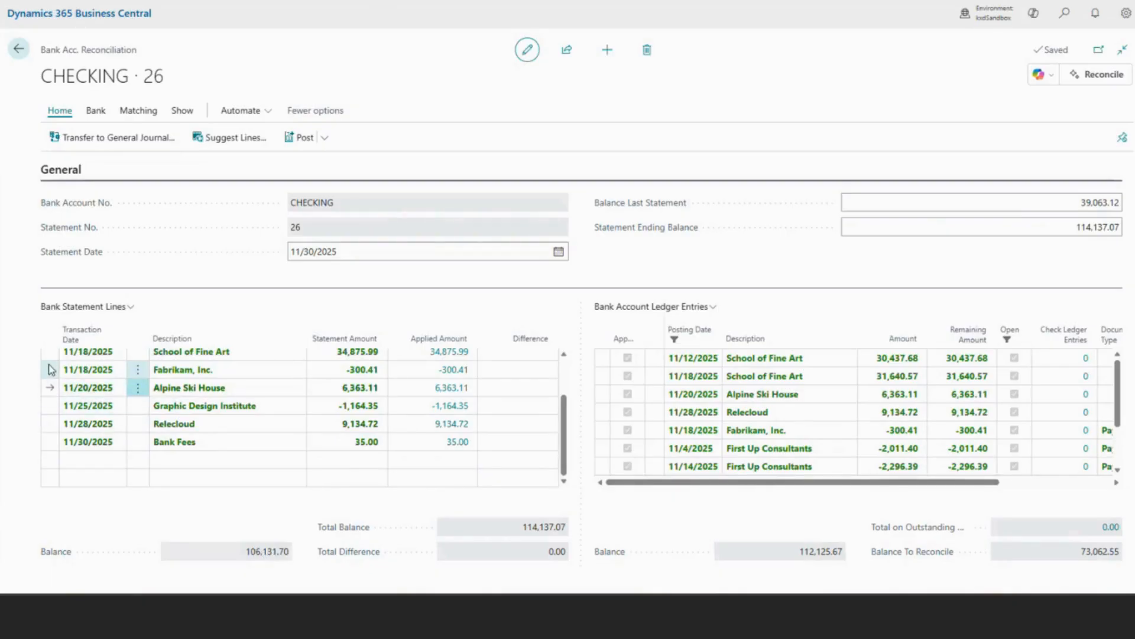
click(60, 444)
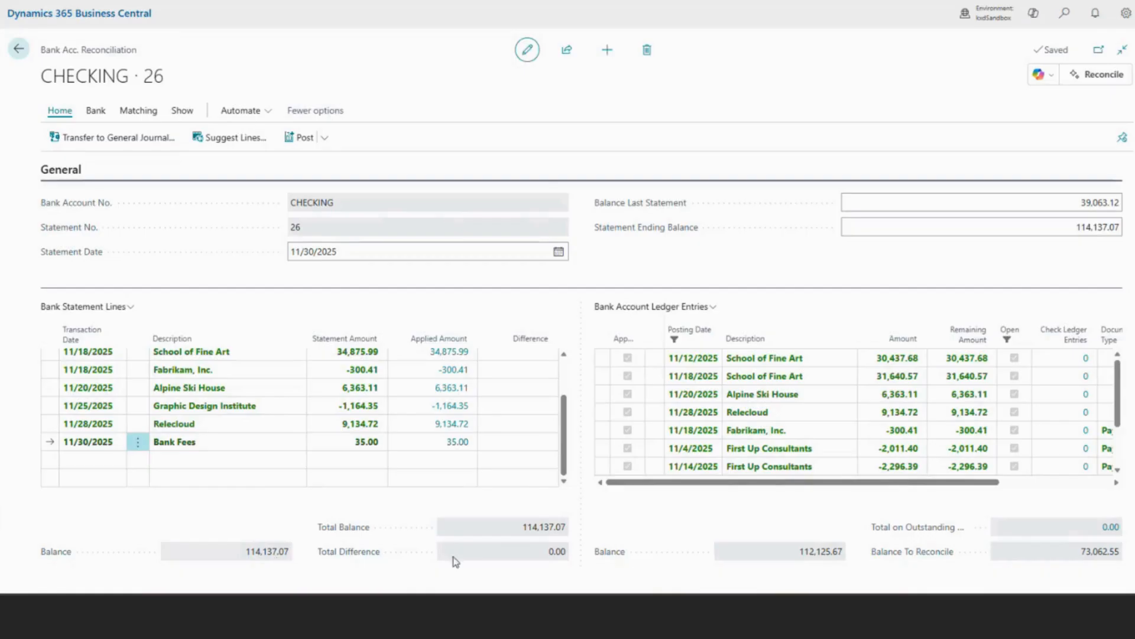
click(65, 371)
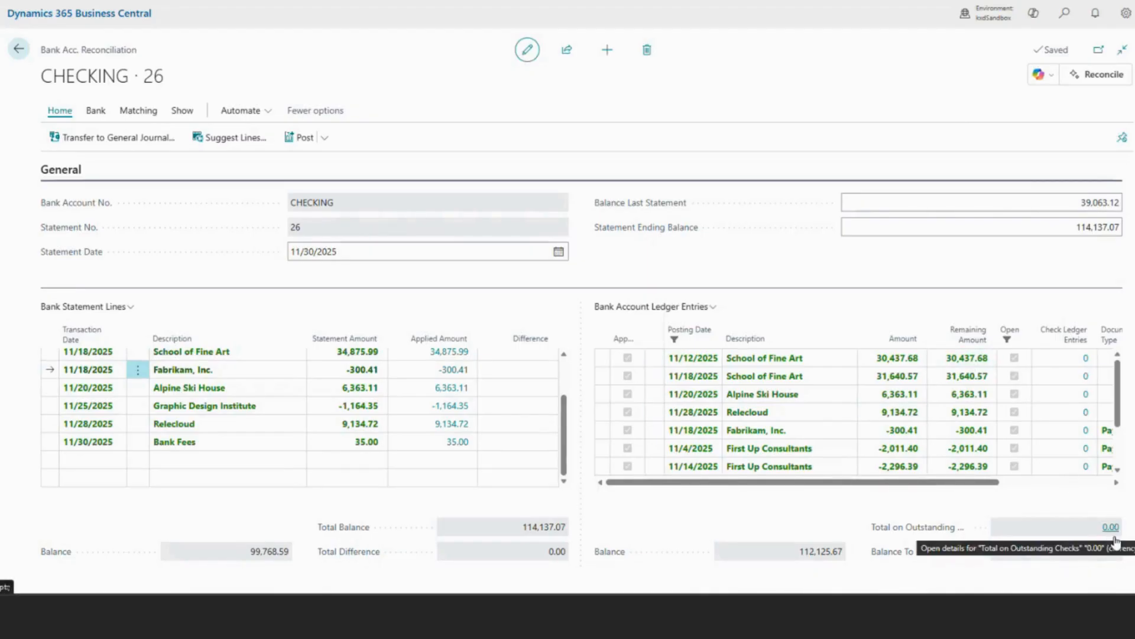
click(743, 392)
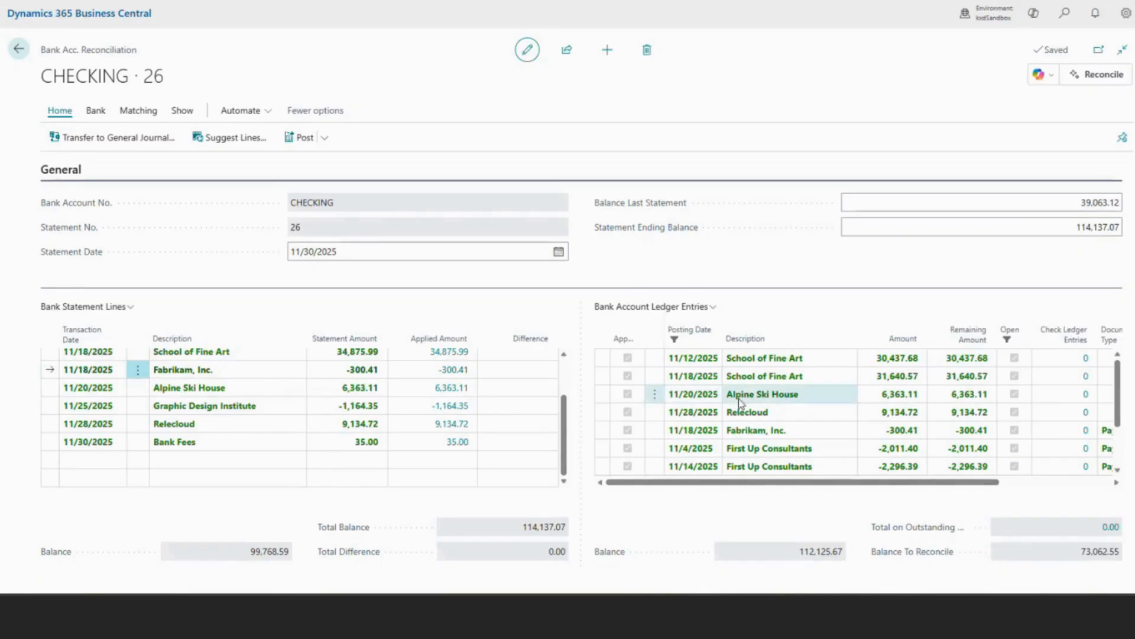
Check the nonmatched statement lines and ledger entries for outstanding transactions, and show all lines and entries again.
click(182, 116)
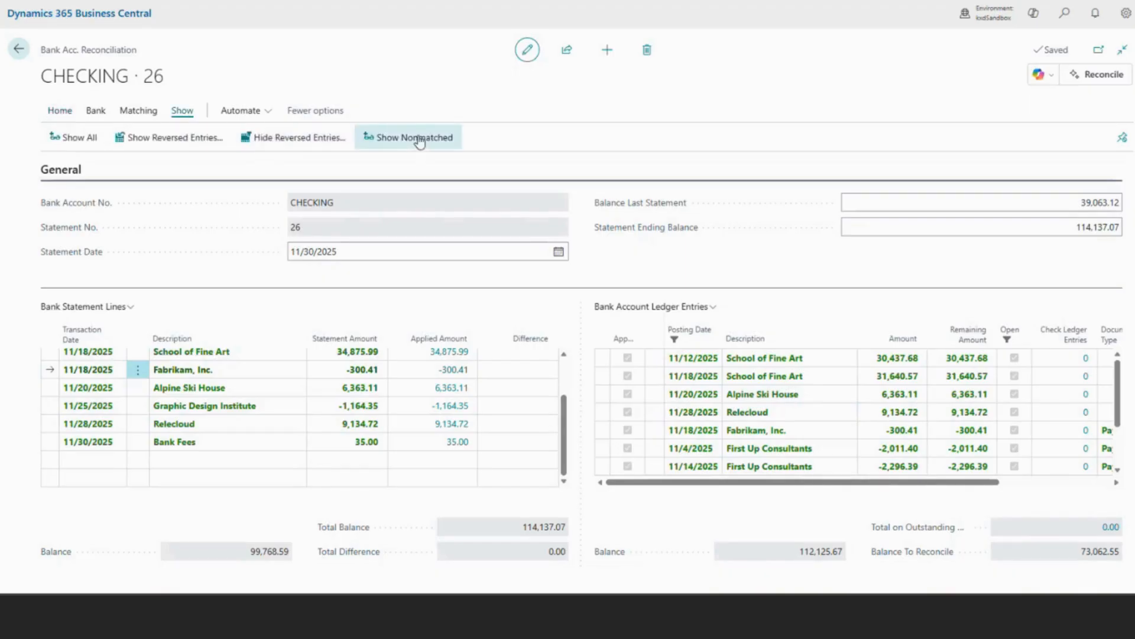
click(402, 142)
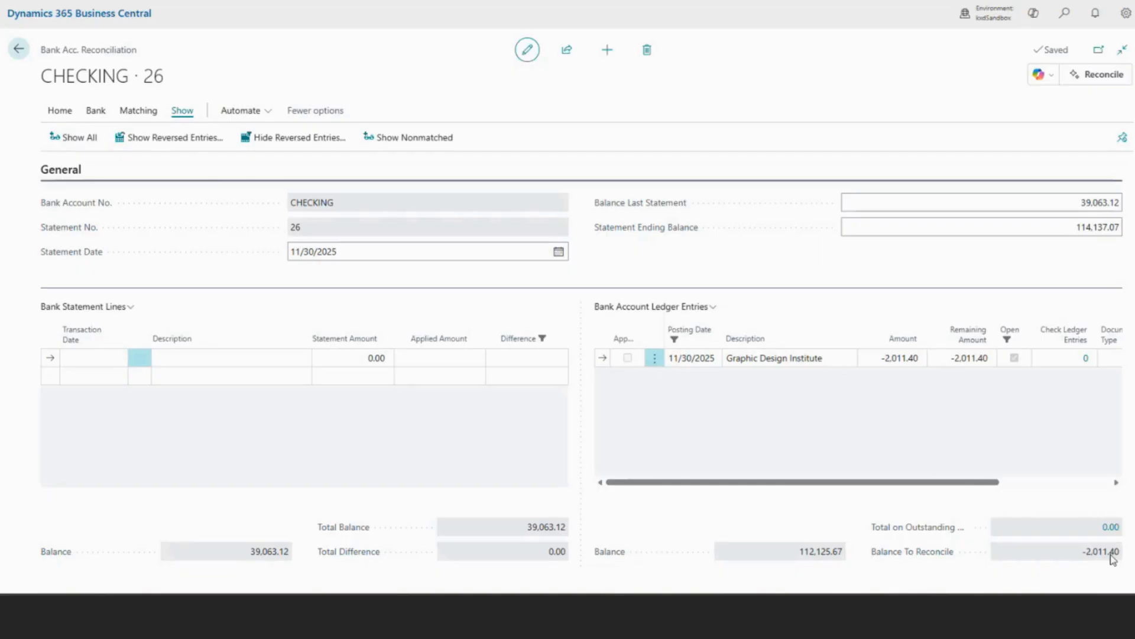
click(71, 139)
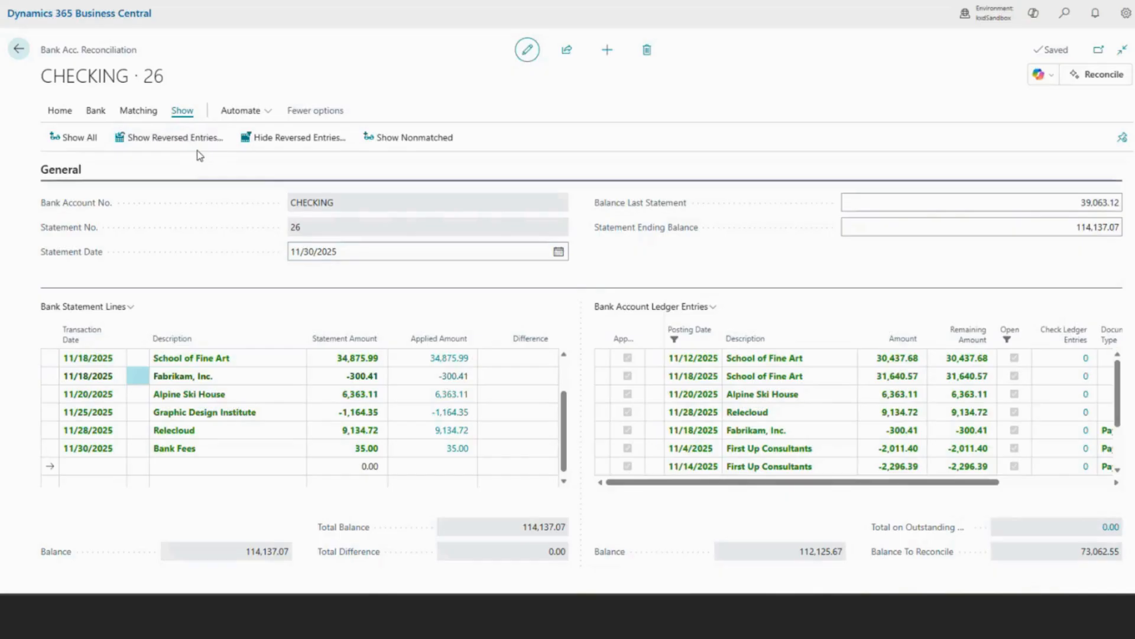
Preview the reconciliation's test report with Print Outstanding Transactions turned on, and close the report and its request page.
click(60, 111)
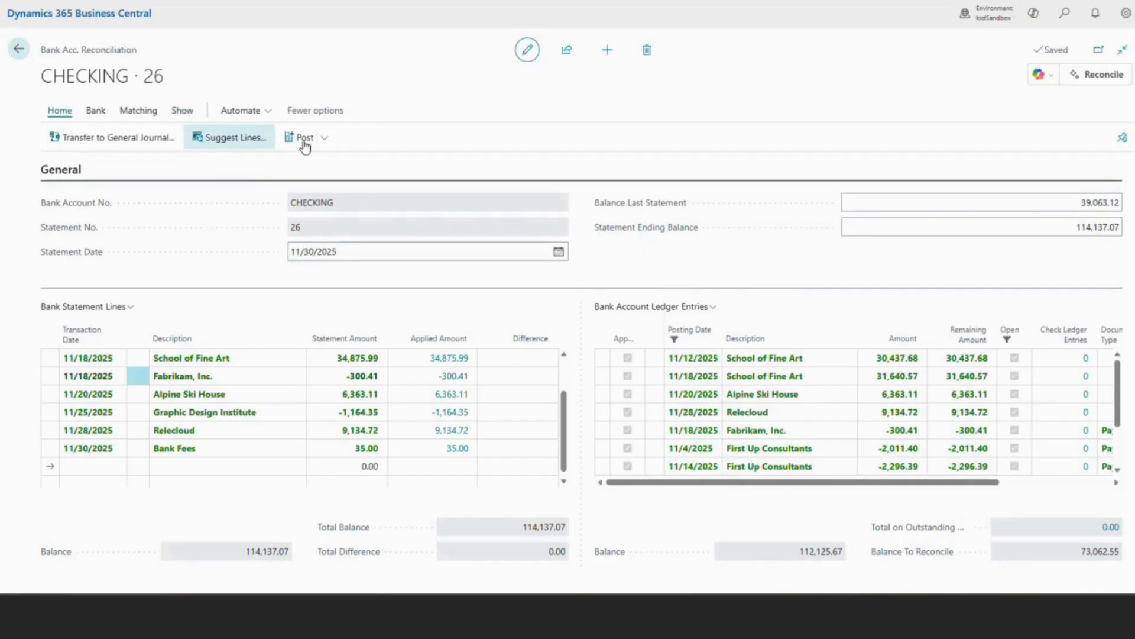
click(325, 138)
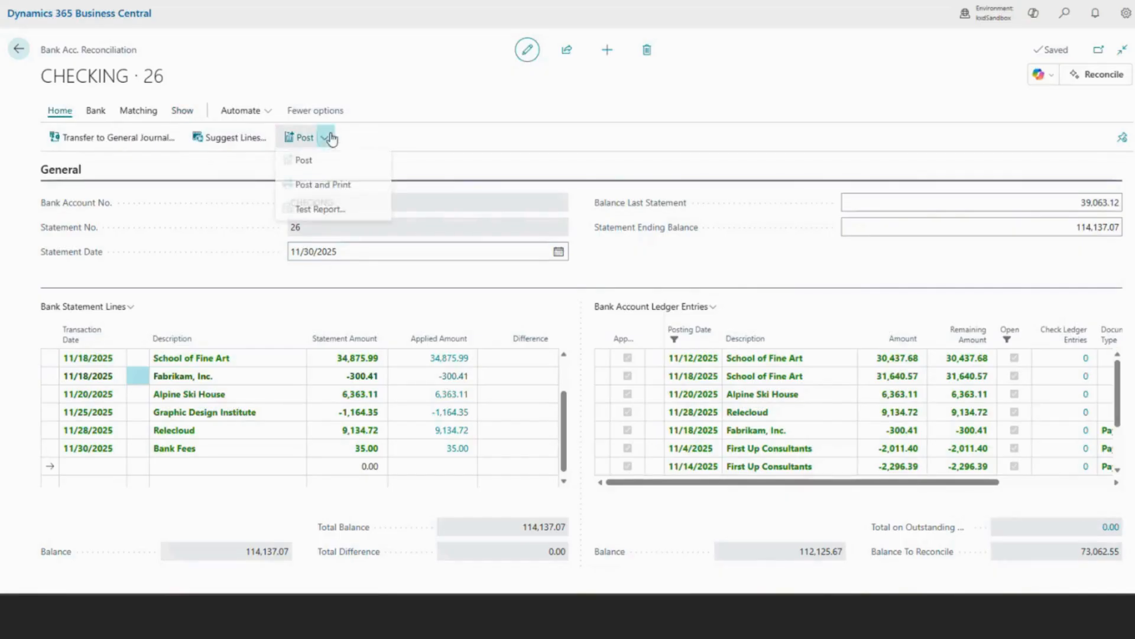
click(339, 211)
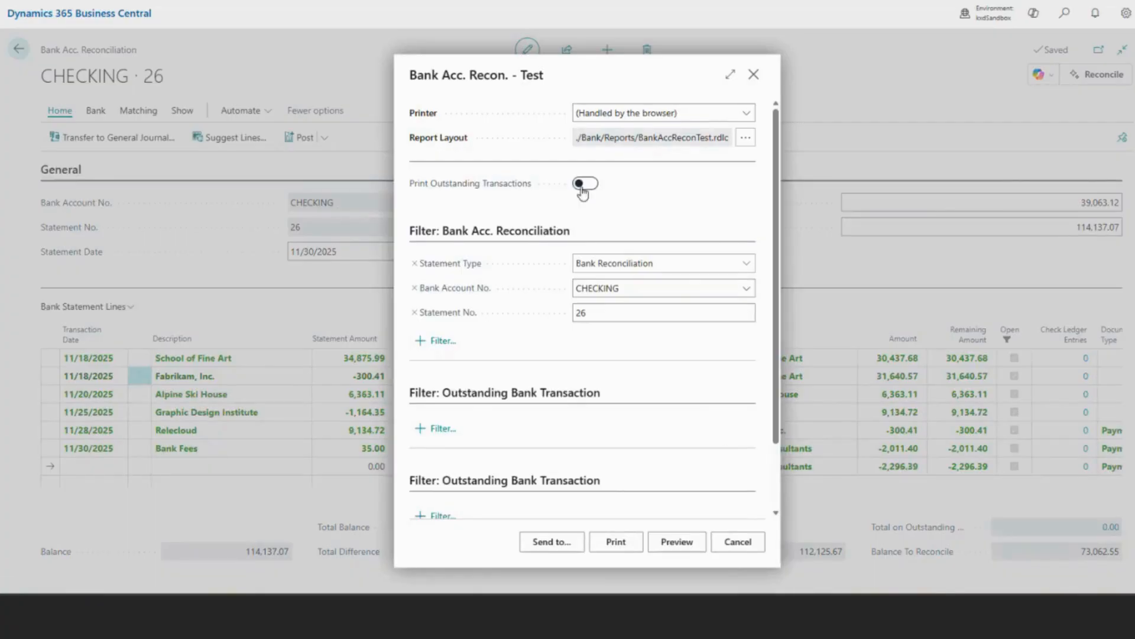
click(586, 187)
click(675, 546)
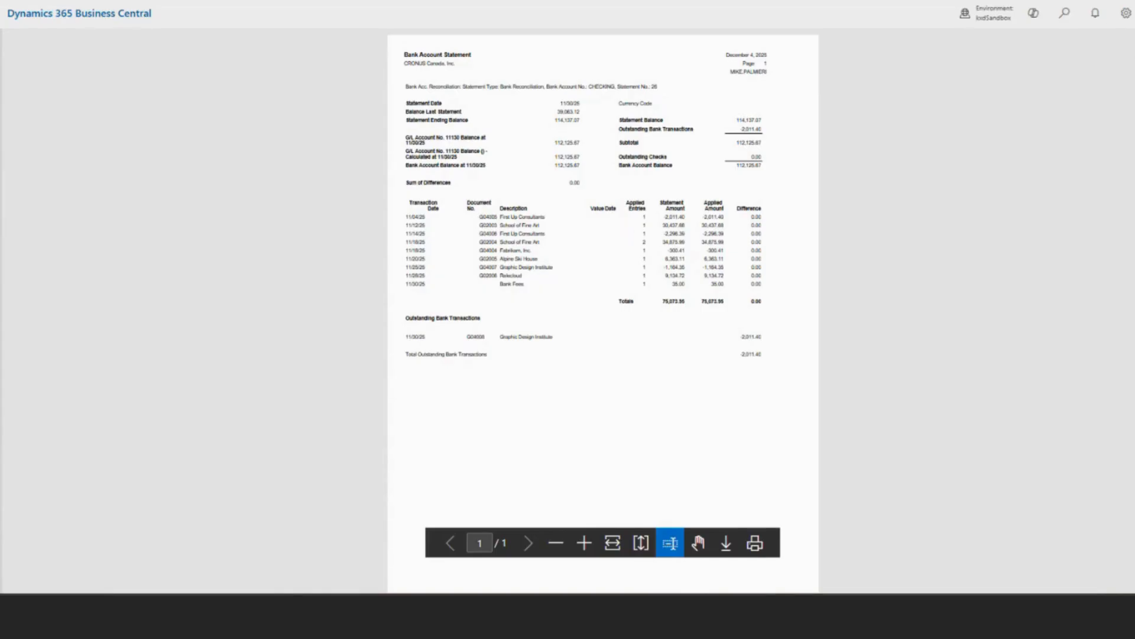
key(Escape)
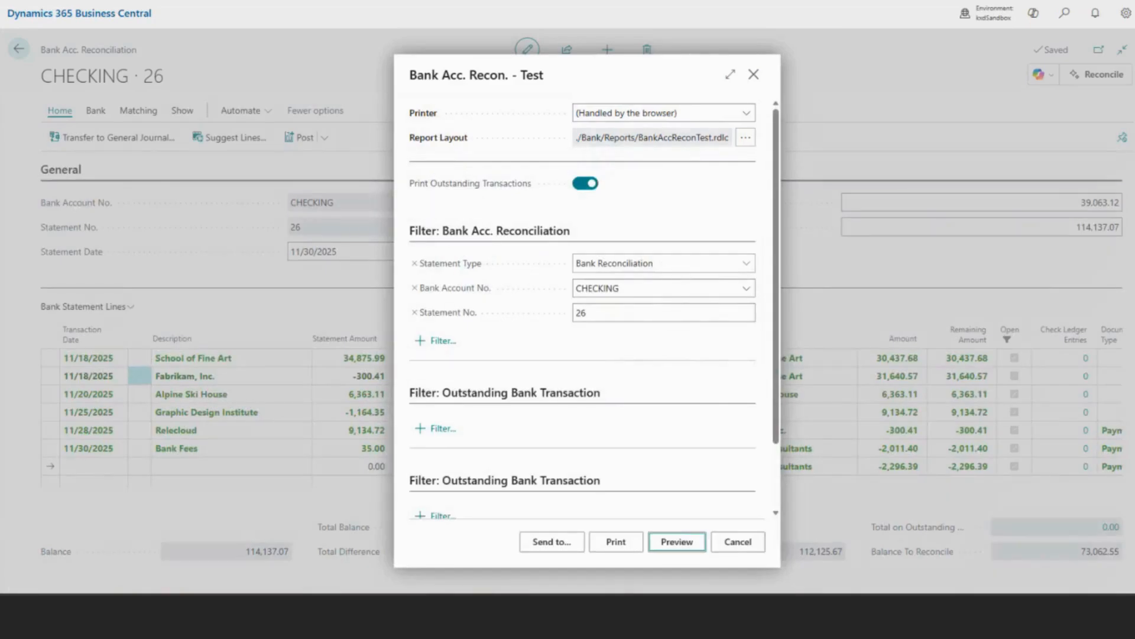
click(754, 545)
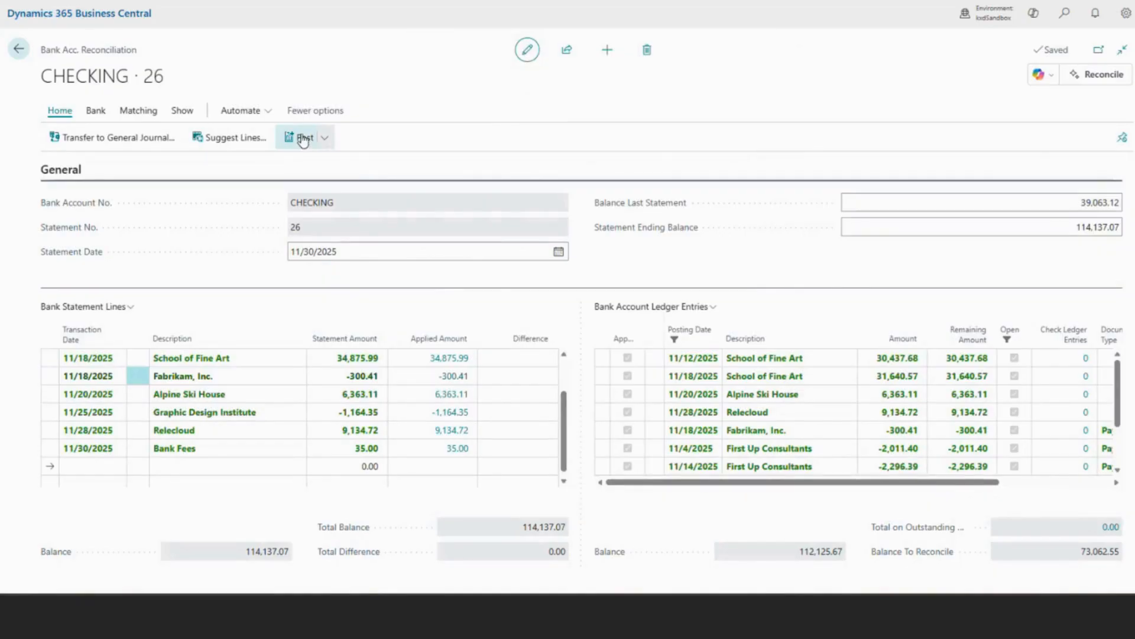
Post the CHECKING reconciliation for statement 26 and decline opening the posted bank account statement.
click(303, 140)
click(643, 340)
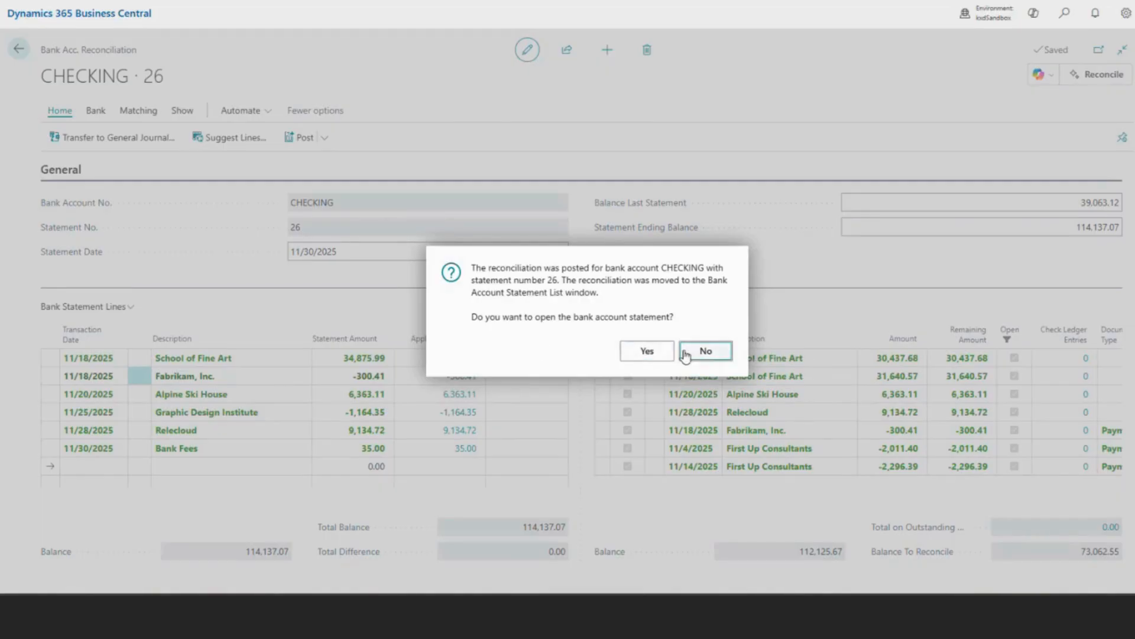
click(706, 352)
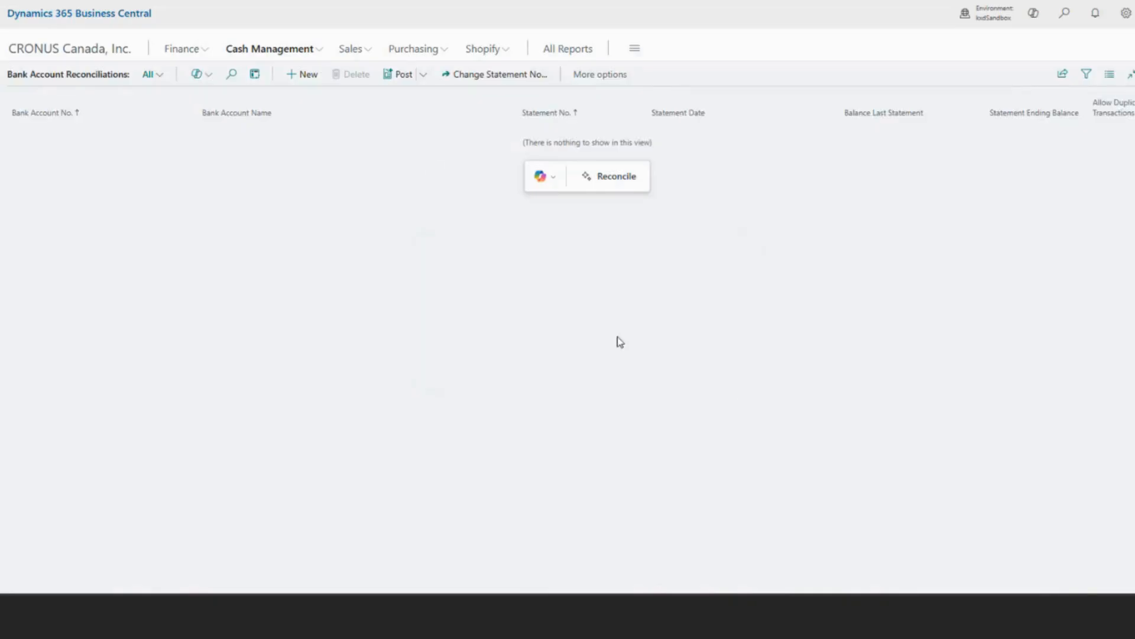